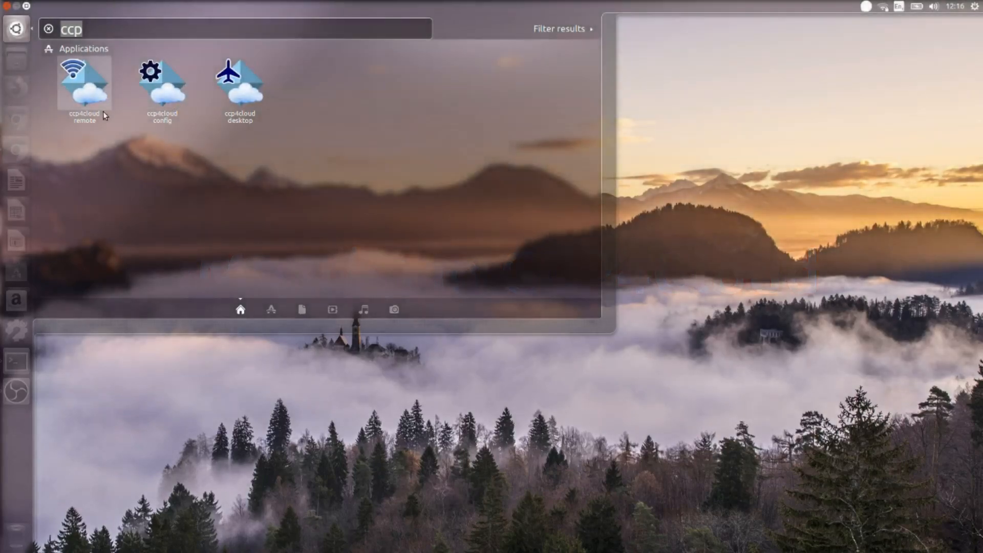
- Launch the ccp4cloud remote app from the Dash to open the CCP4 Cloud login page in Firefox
click(93, 96)
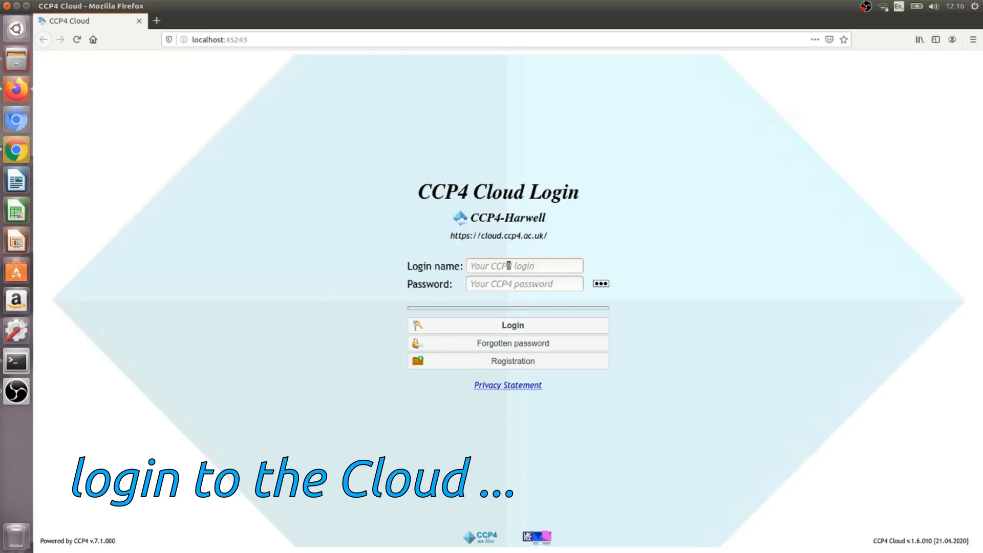
- Log in to CCP4 Cloud with the account's login name and password
text(ccp4cat)
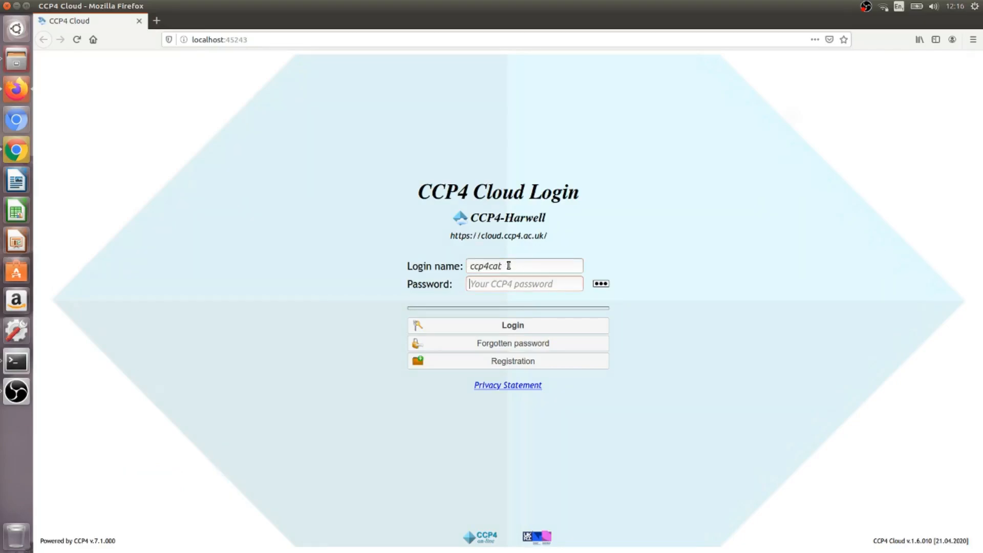
key(Tab)
text(c)
click(512, 325)
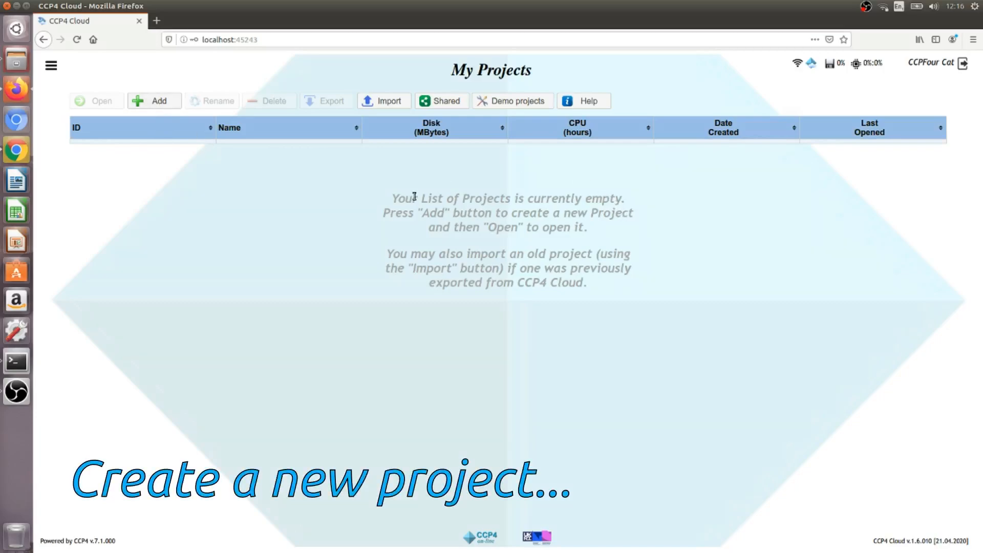
- Add project ID 'hypf' named 'mercury derivative of a hydrogenase maturation proteins N-terminal domain'
click(172, 100)
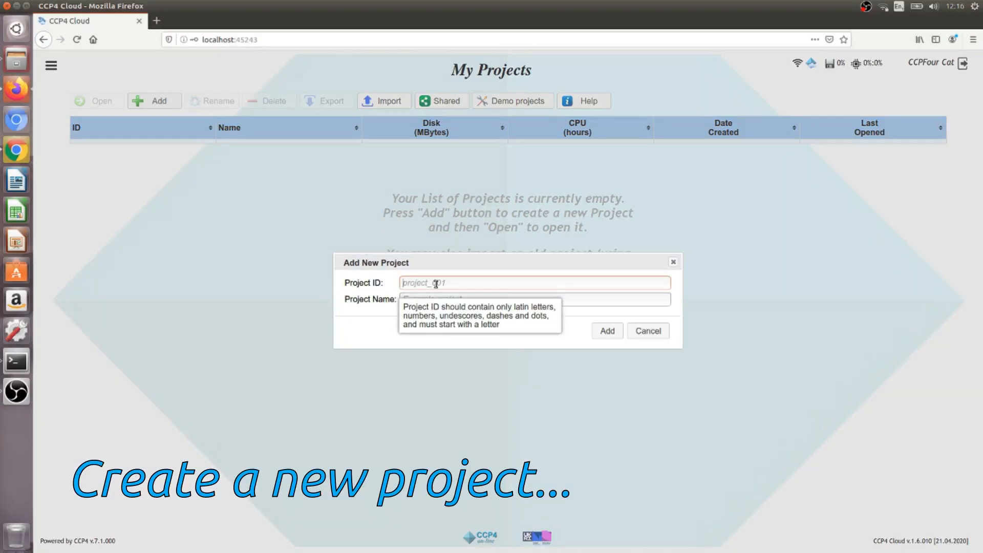
text(h)
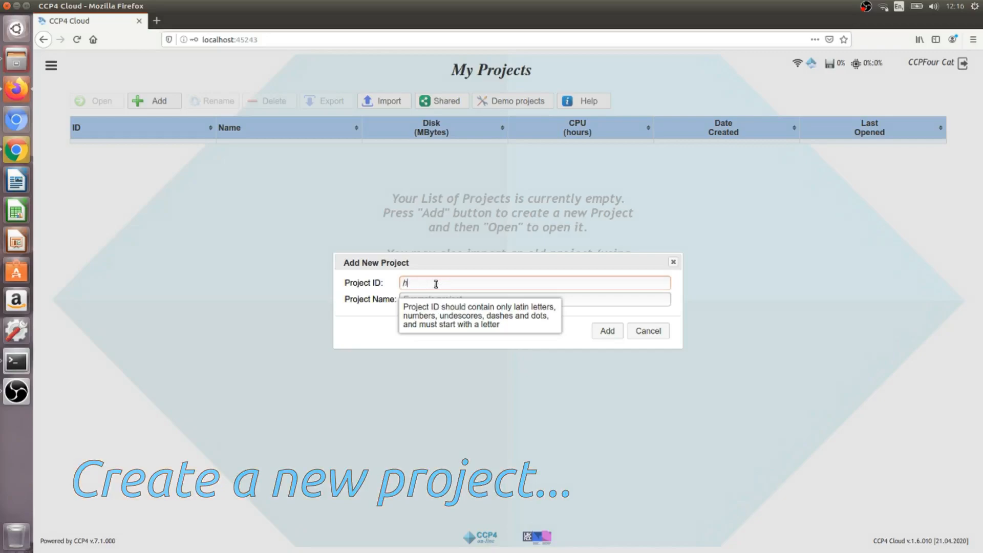
text(yp)
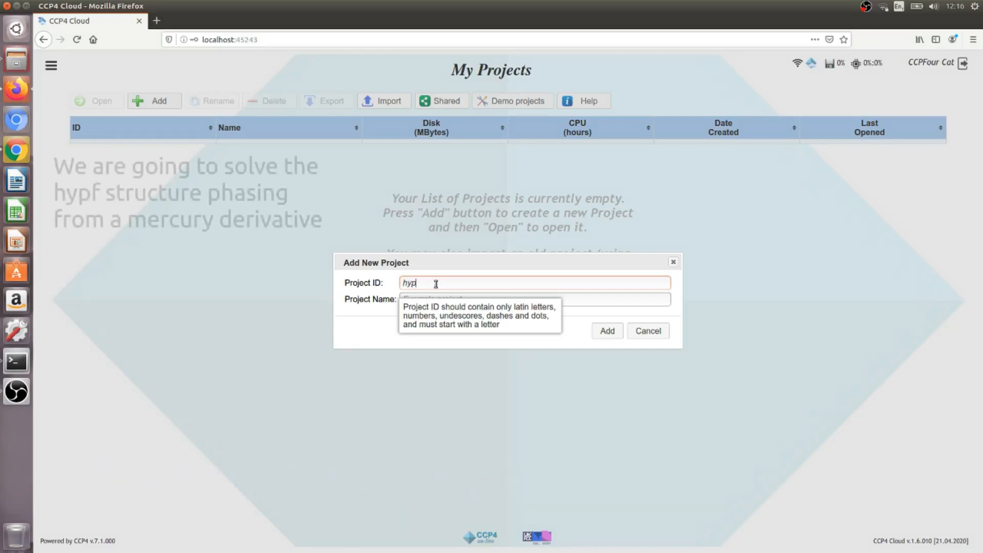
text(f)
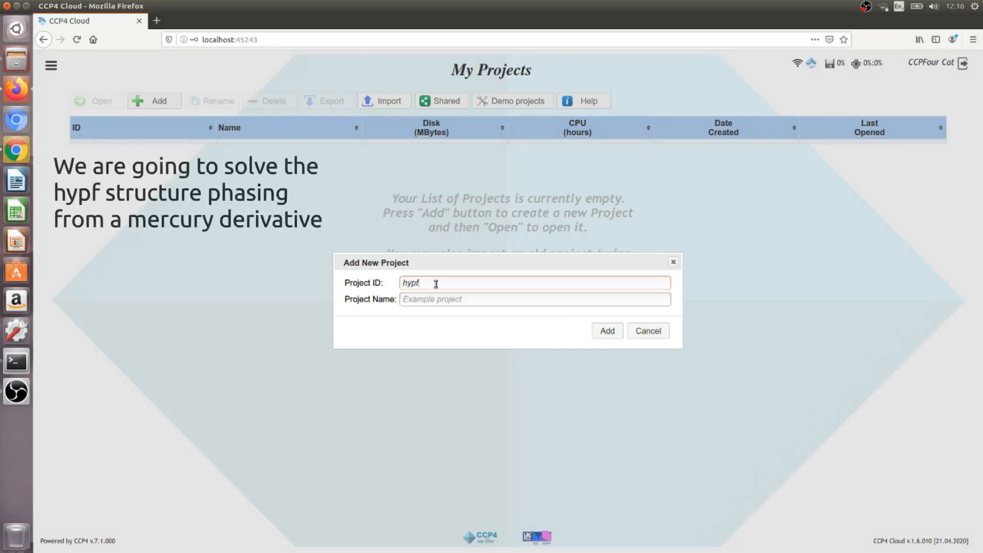
key(Tab)
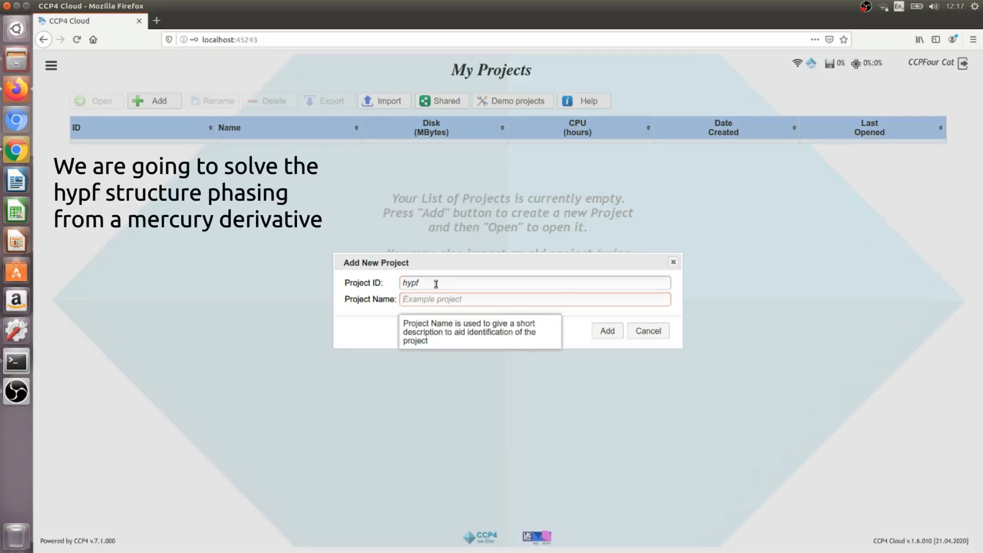
text(me)
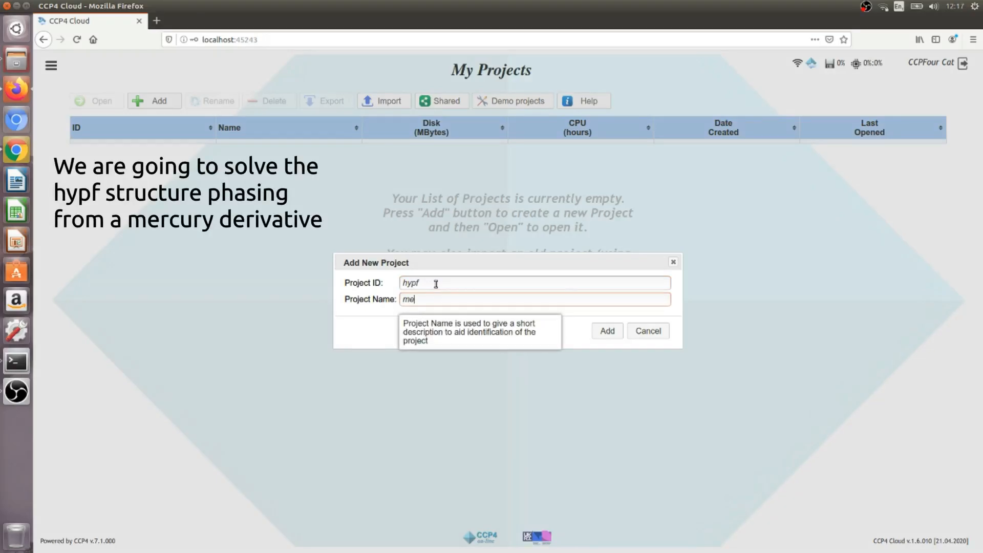
text(rcury derivat)
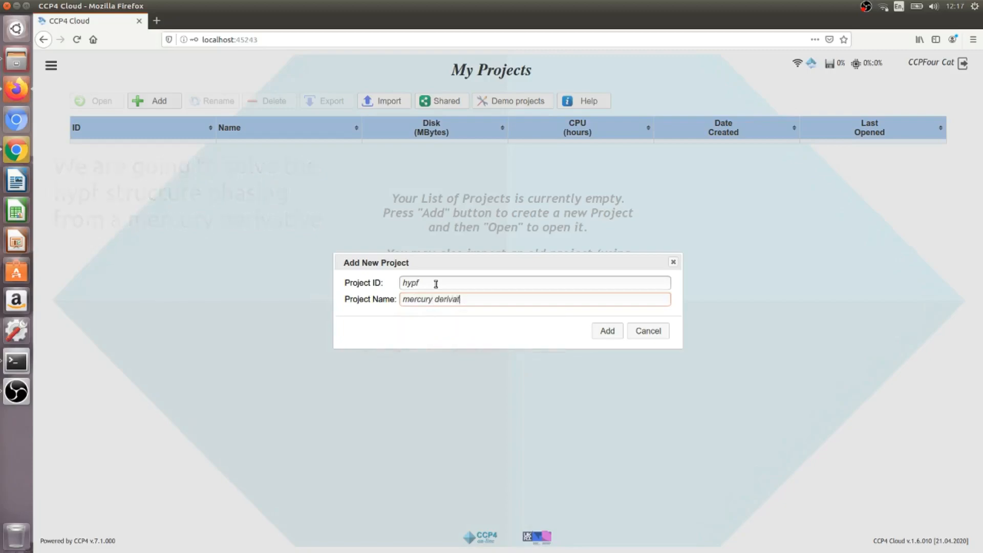
text(ive of a hydrogenase maturation proteins N-terminal domain)
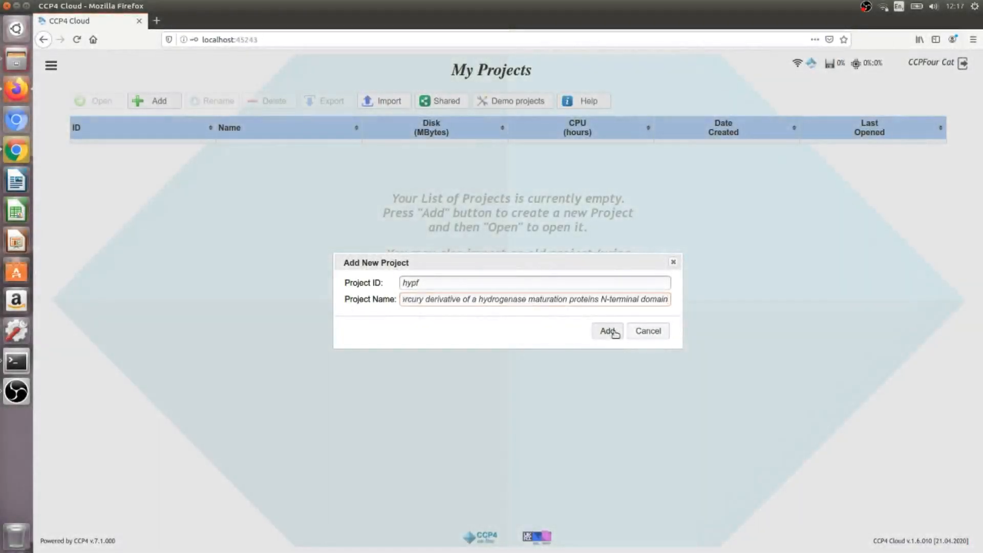
click(613, 332)
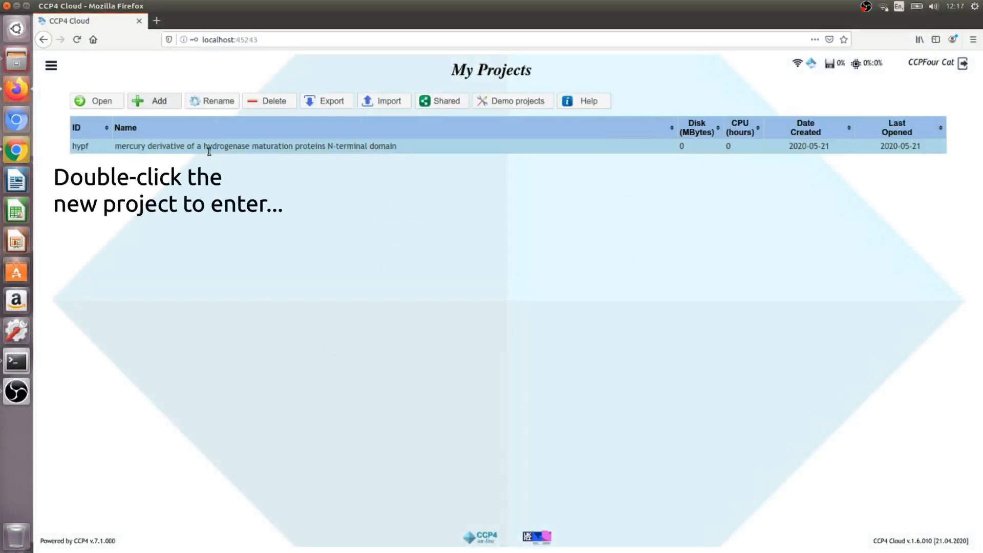
- Open the hypf project and start an 'Interactive Image Processing with iMosflm' job (0001)
double_click(90, 150)
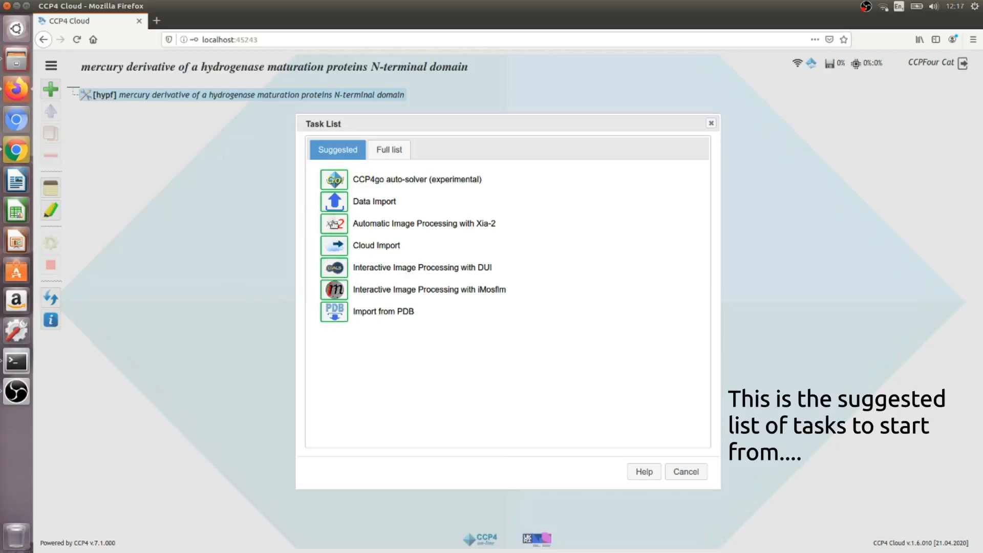
click(338, 295)
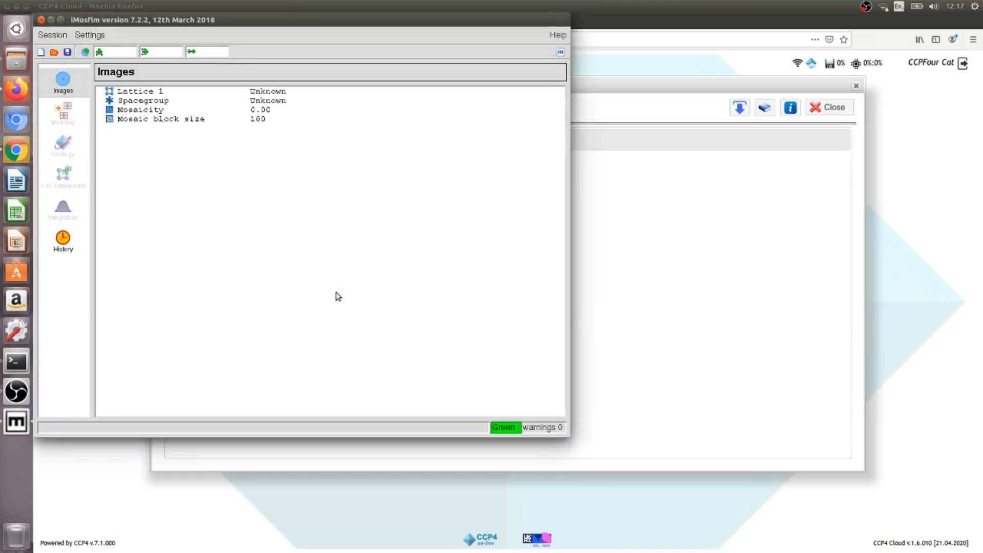
- Load the hg_*.mar1600 image series from projects/mosflm/hypf/images, starting at hg_001.mar1600
drag(316, 23, 534, 79)
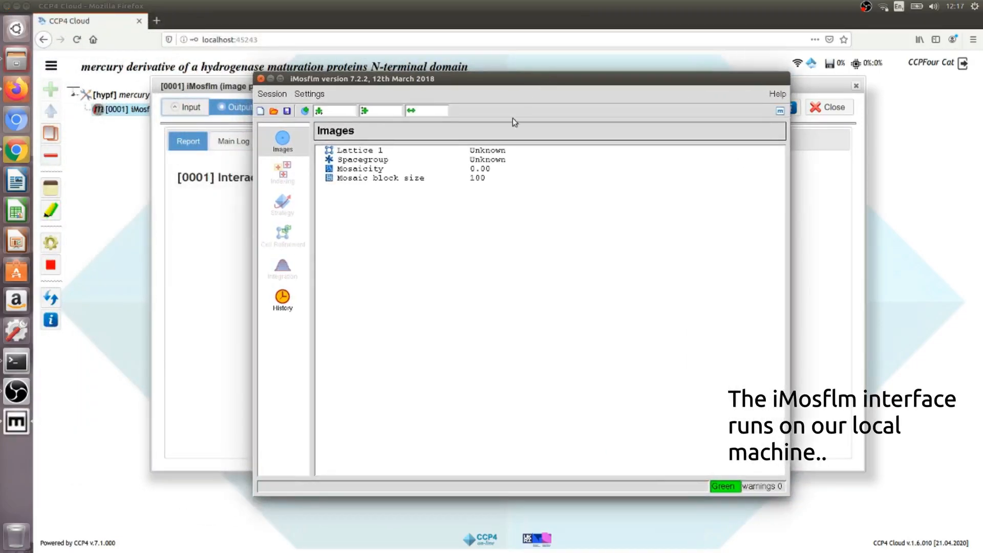
click(306, 112)
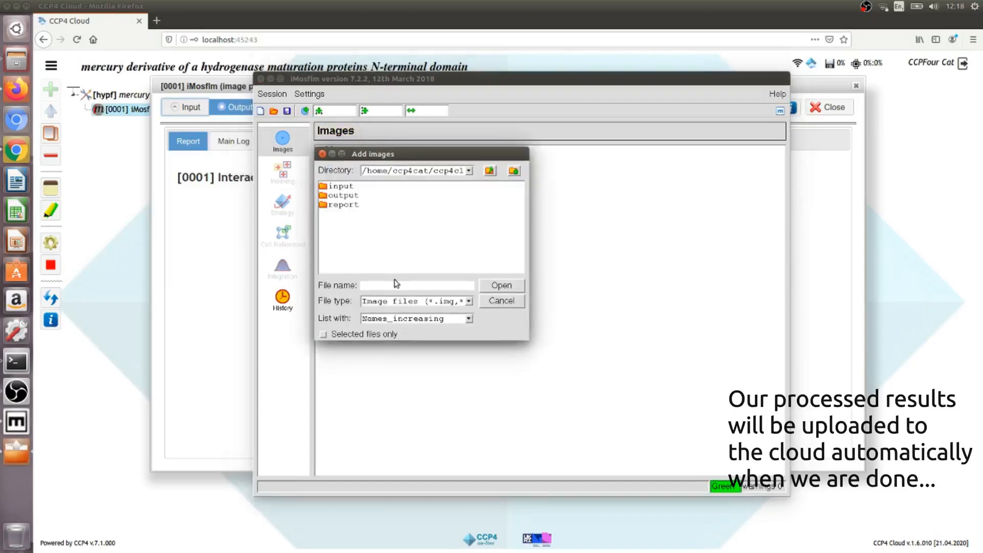
click(468, 171)
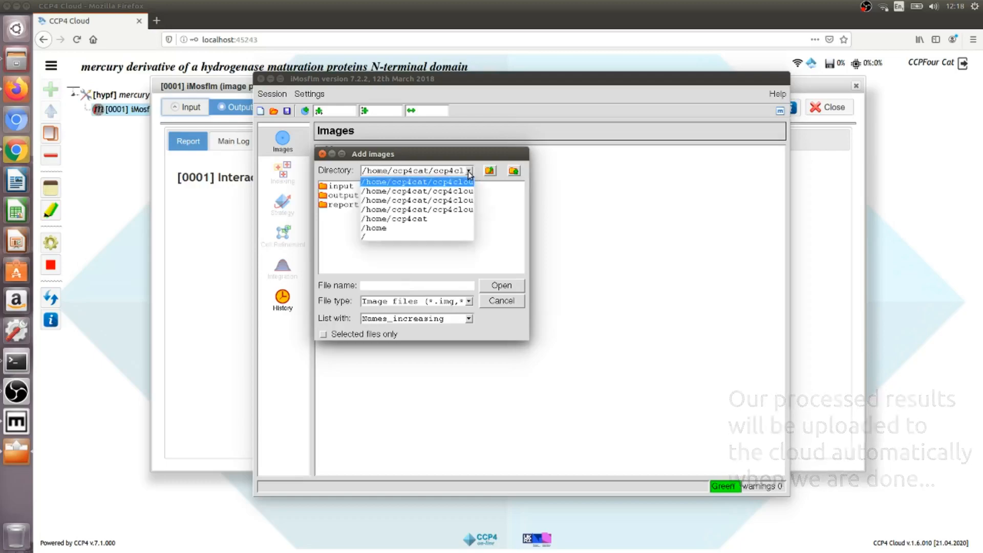
click(427, 219)
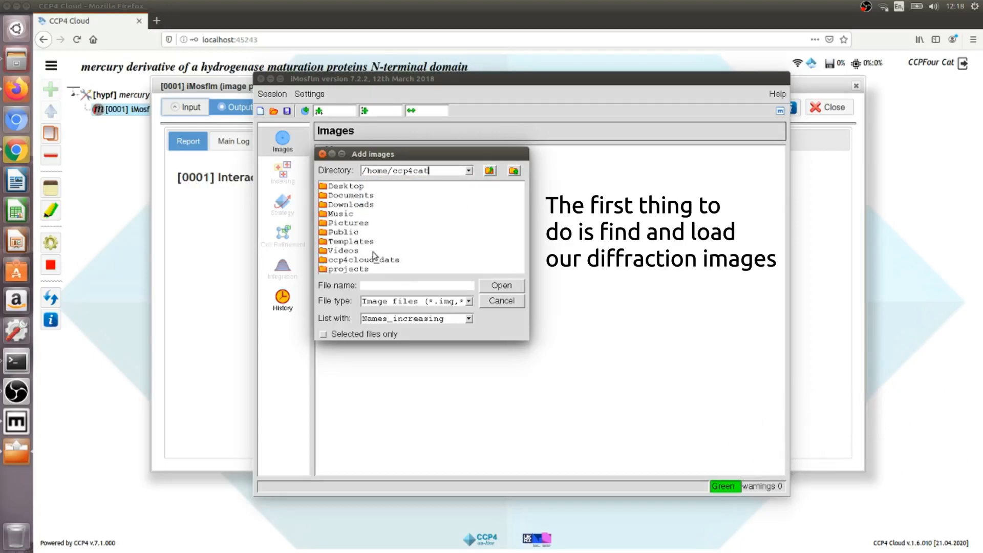
double_click(360, 270)
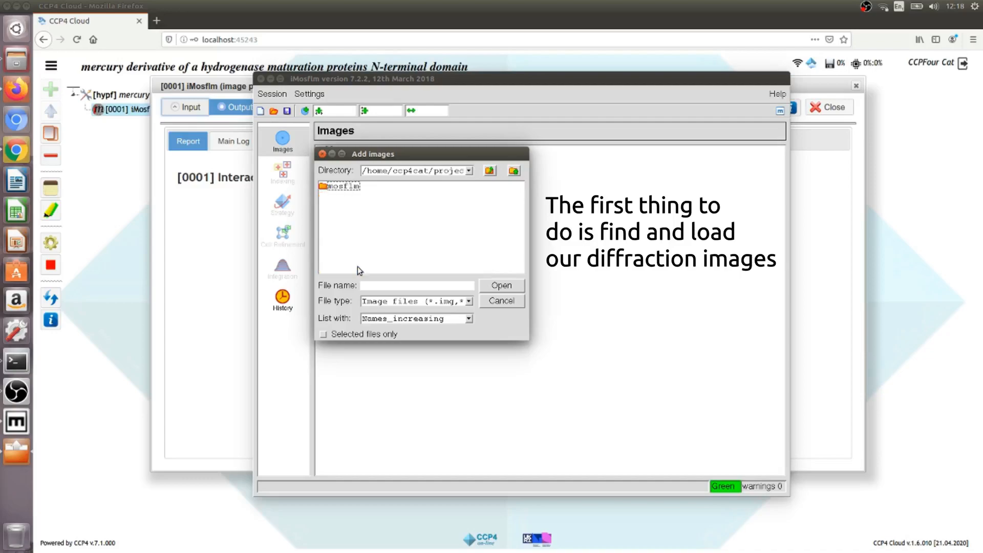
double_click(351, 188)
double_click(338, 187)
double_click(343, 193)
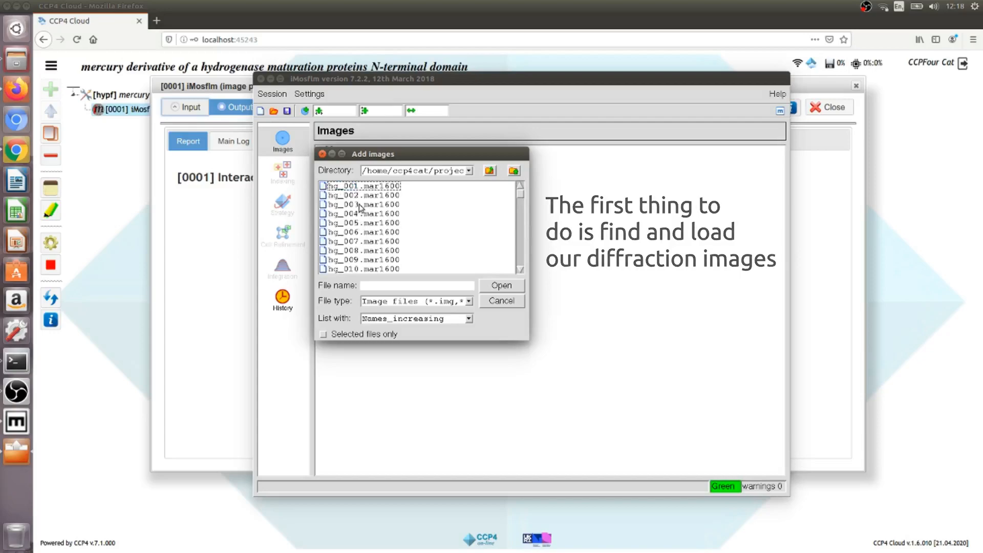
click(364, 186)
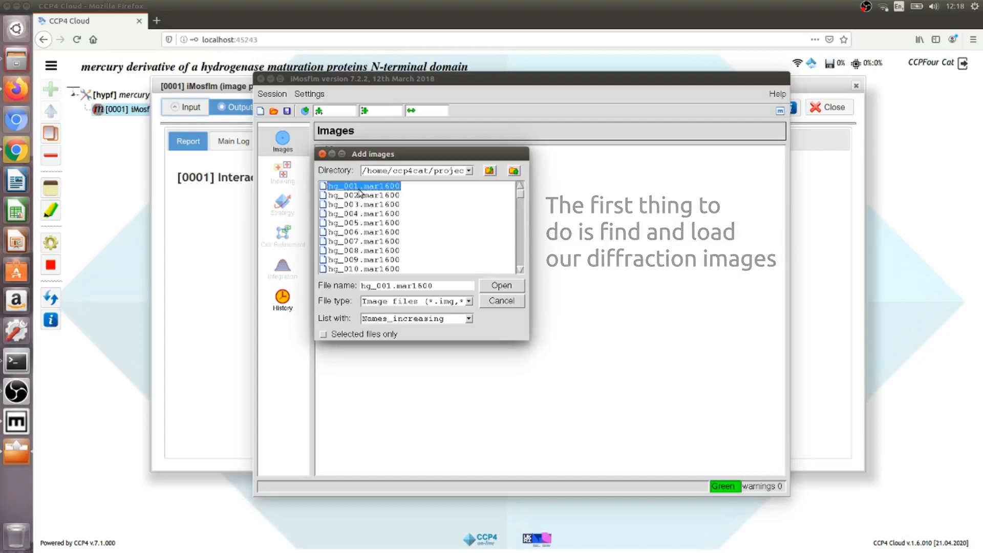
click(501, 286)
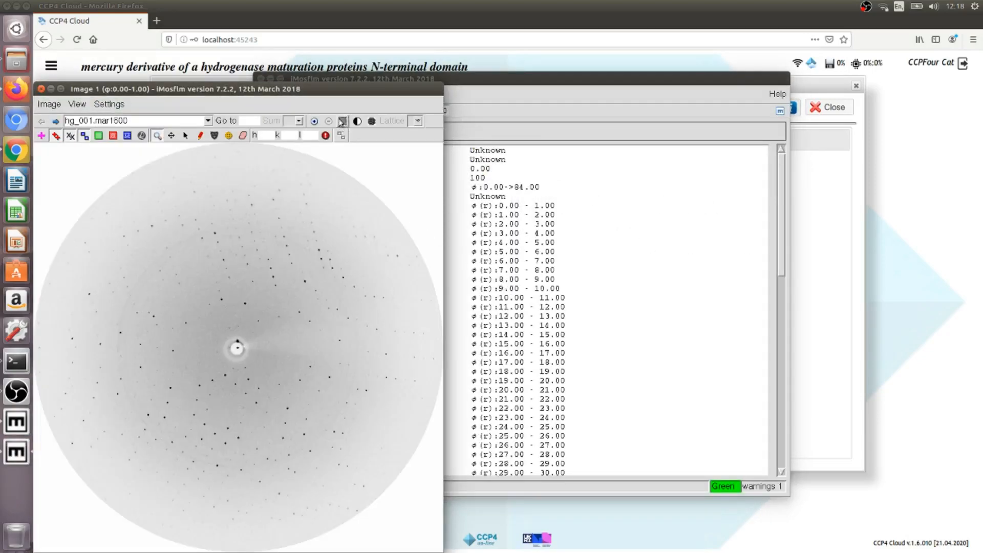
- Step the viewer to image 12, then select image 70 (hg_070.mar1600) to display it
drag(342, 89, 798, 61)
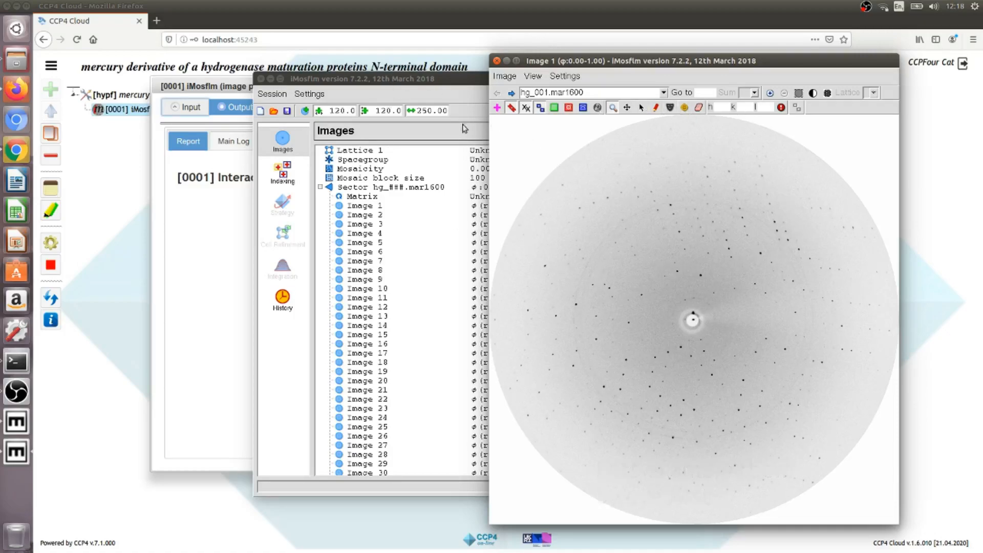
click(511, 93)
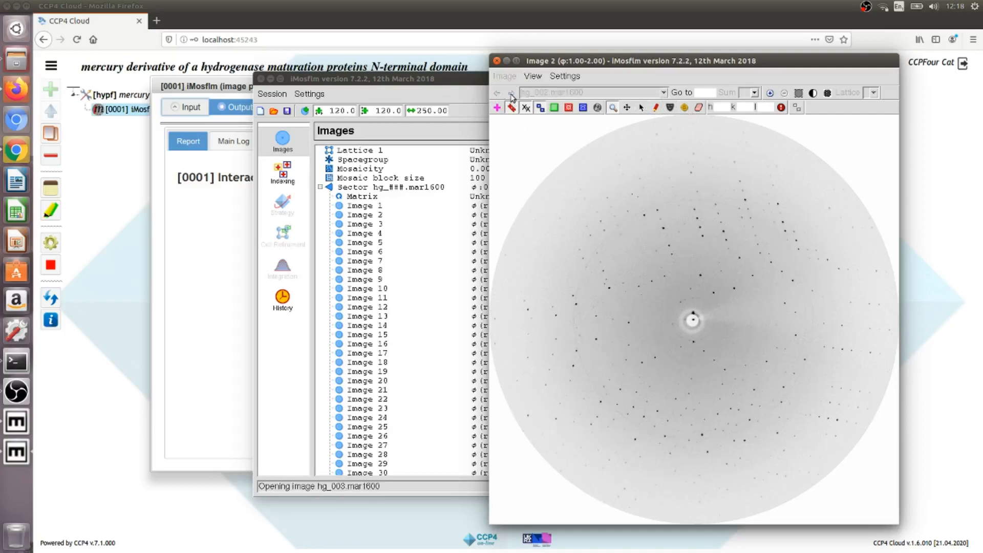
click(398, 86)
scroll(410, 302, down, 16)
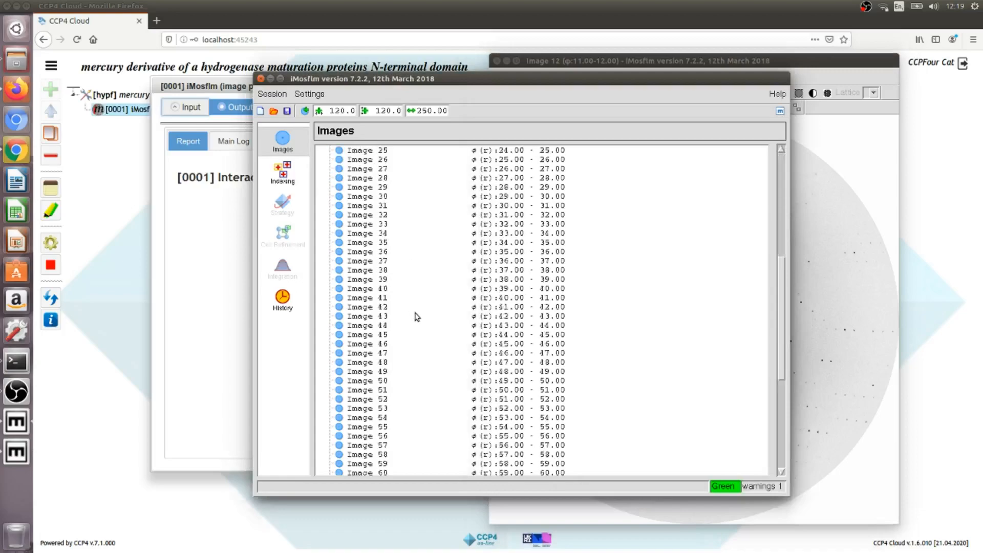
click(387, 336)
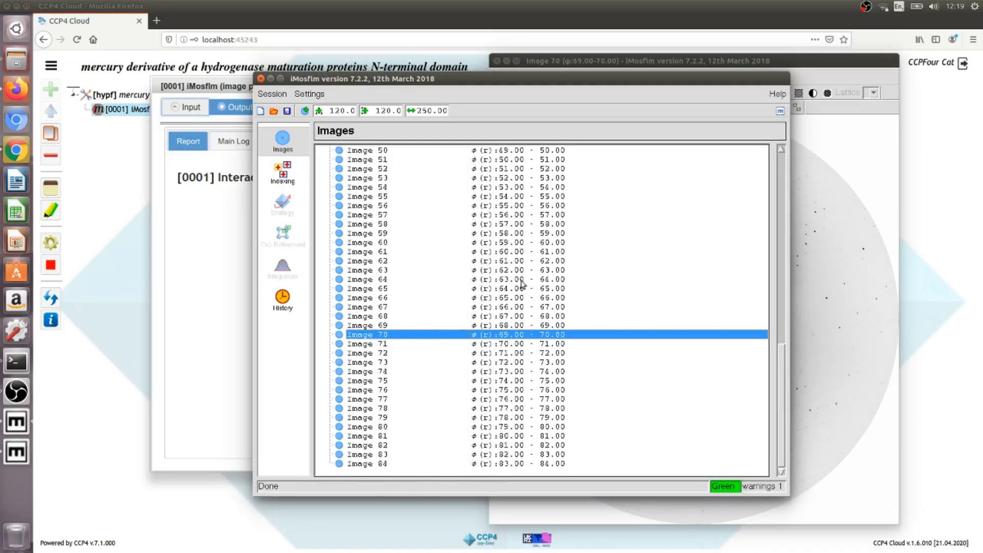
click(630, 58)
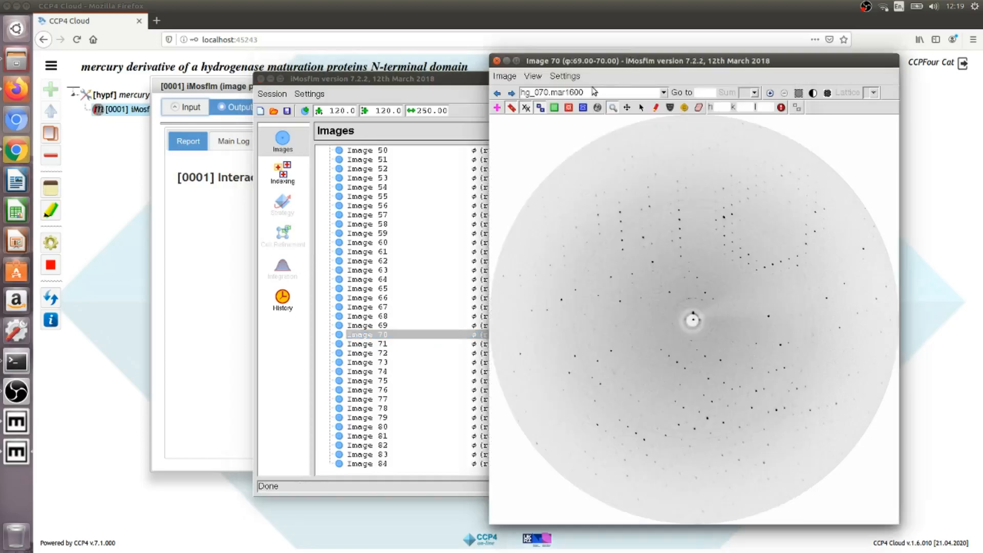
- Step back and forth through images 70–75 to pinpoint image 74 as the bad frame
click(512, 95)
click(512, 96)
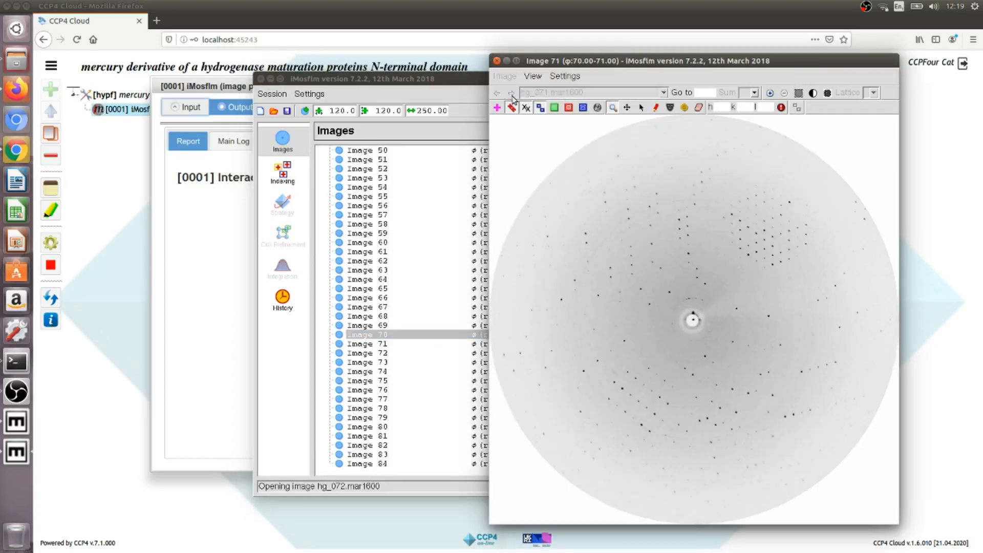
click(512, 96)
click(512, 94)
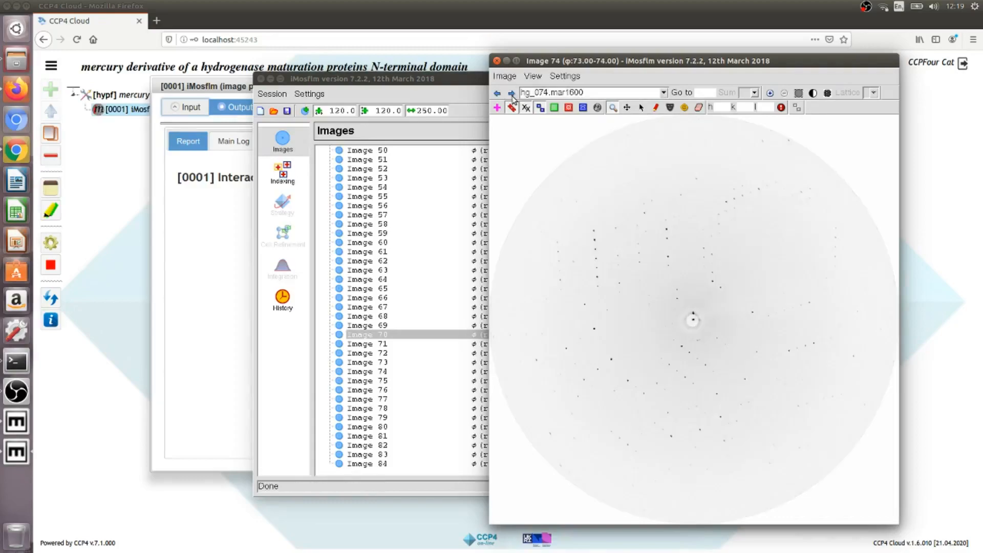
click(512, 94)
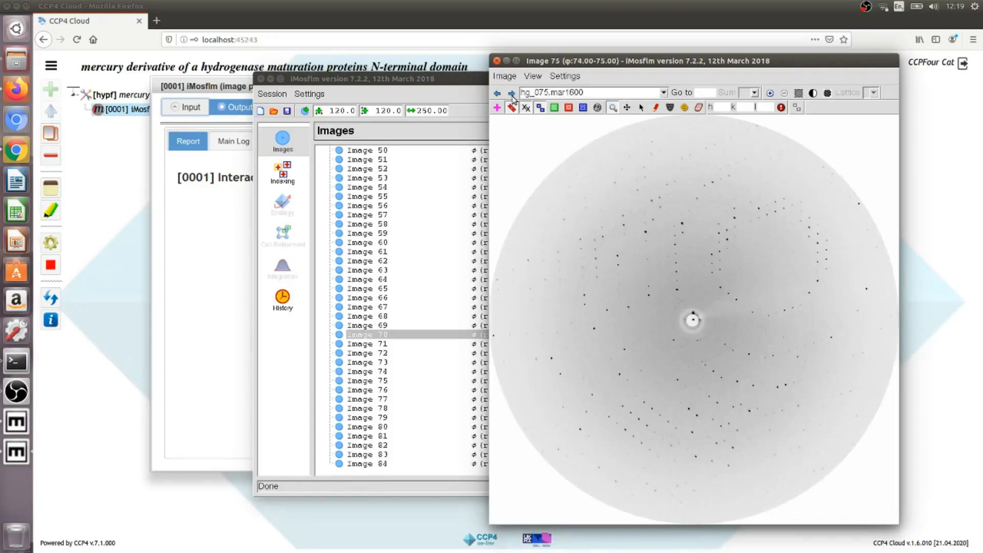
click(497, 93)
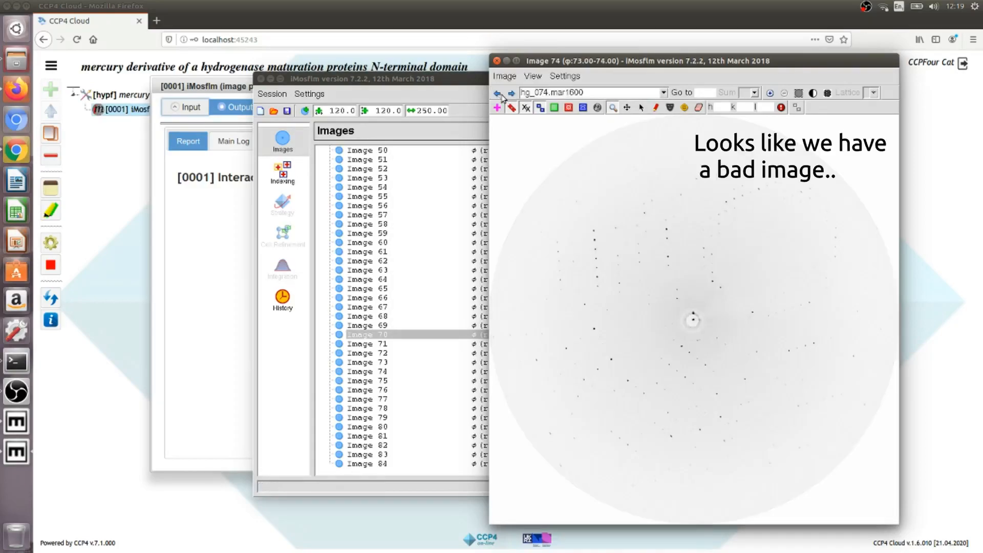
click(512, 95)
click(498, 94)
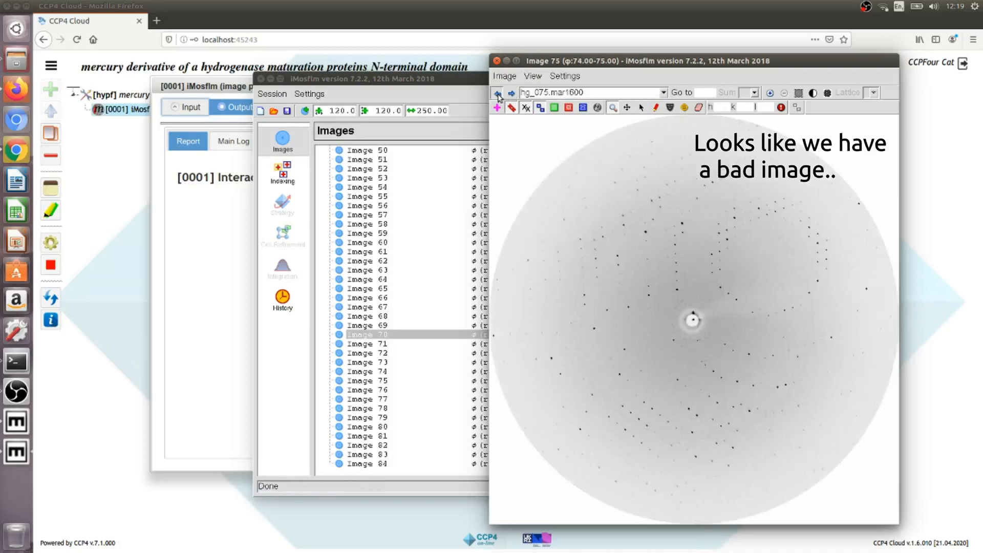
click(498, 94)
click(511, 94)
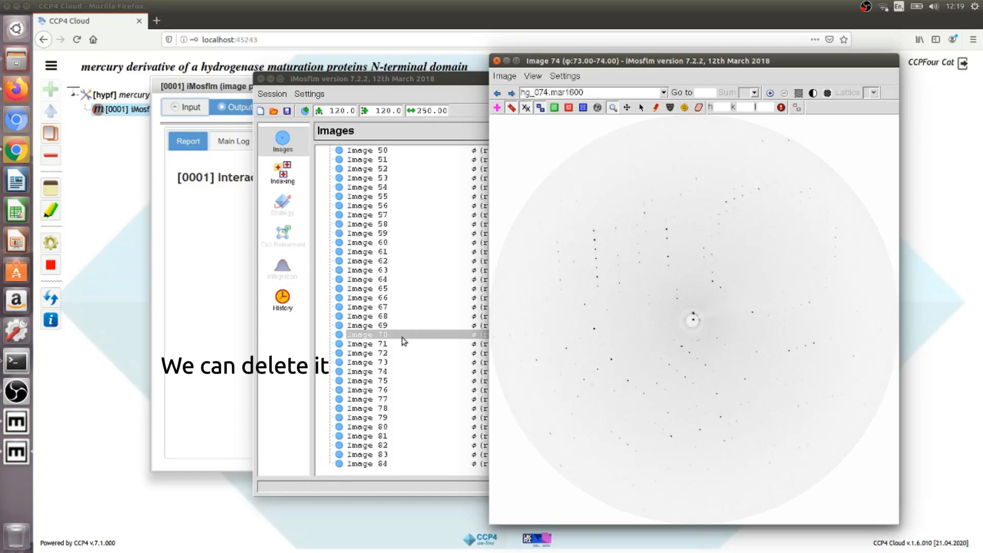
- Delete image 74 (hg_074.mar1600) from the Images list
click(381, 372)
right_click(381, 372)
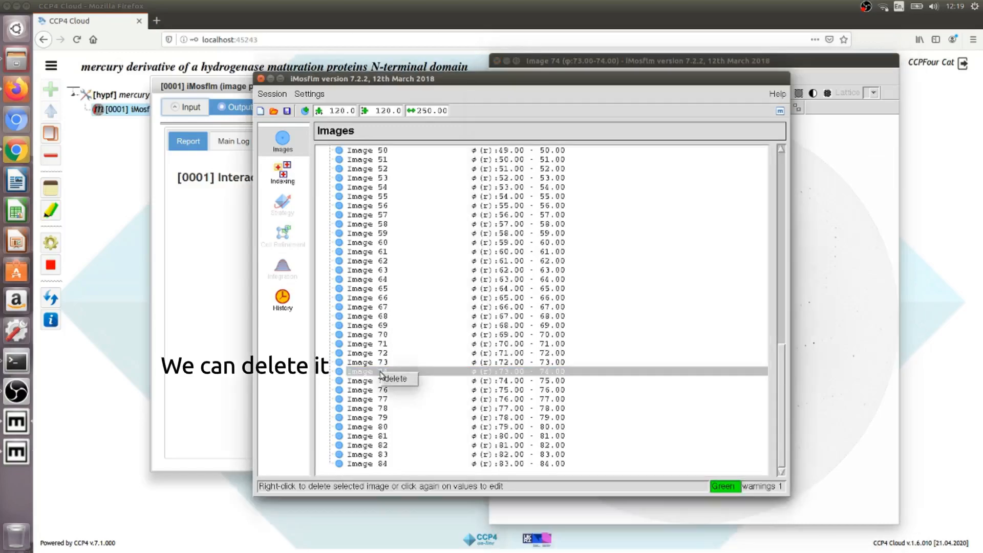
click(395, 377)
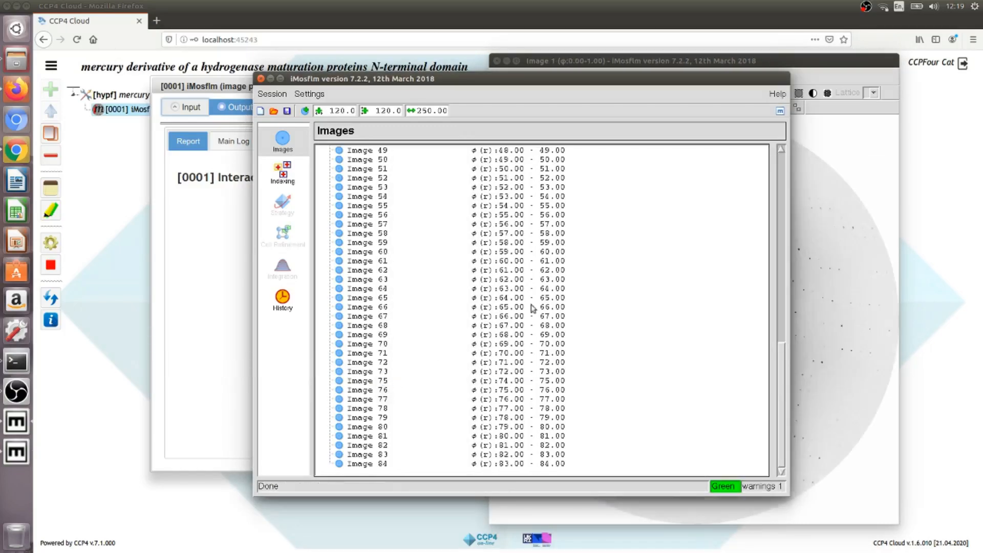
click(684, 65)
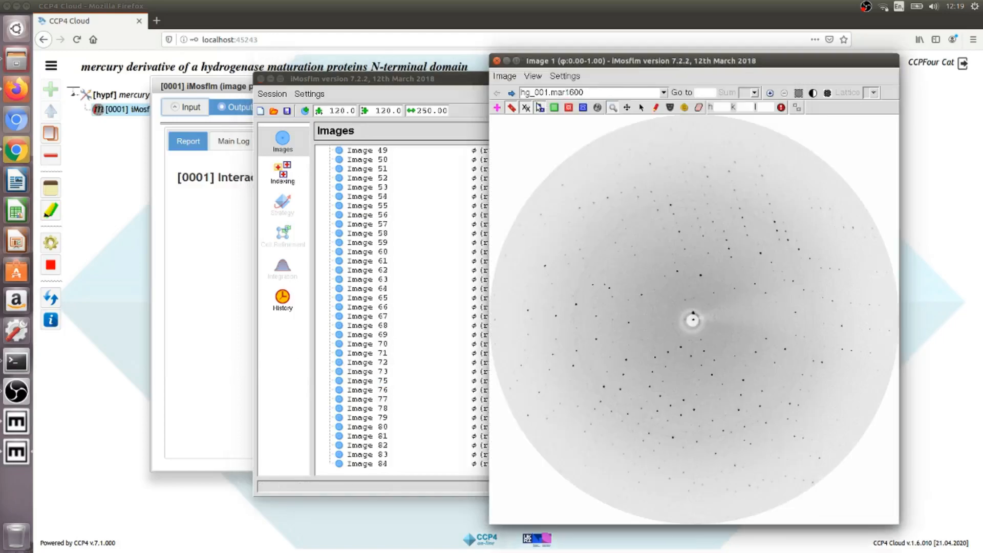
- Autoindex the images, obtaining the hR solution in space group h3
click(510, 93)
click(511, 94)
click(410, 85)
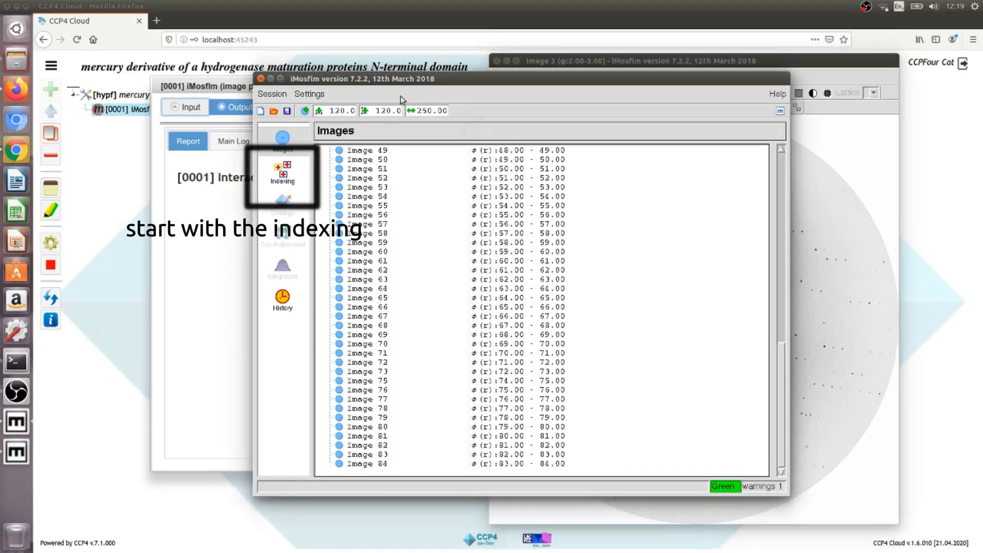
click(281, 177)
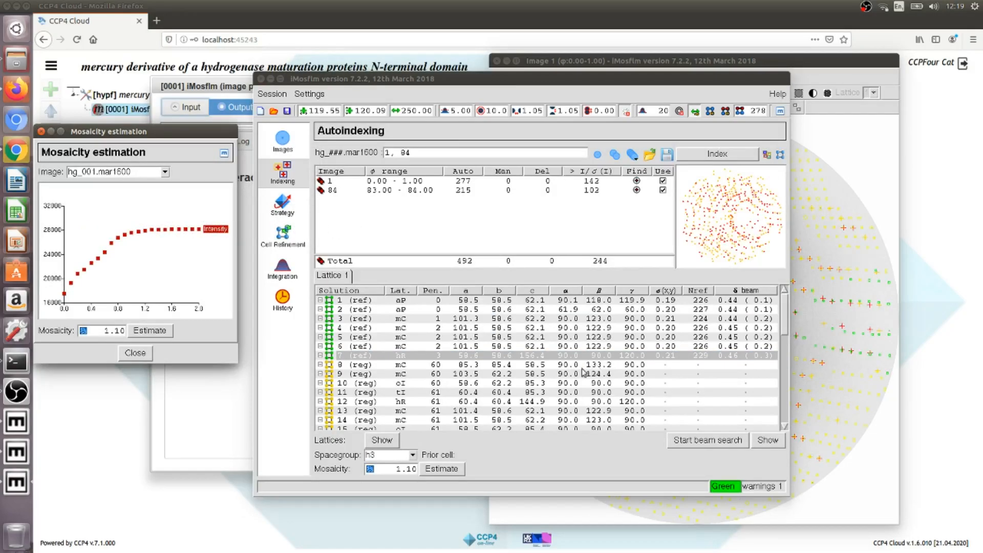
- Run cell refinement, giving a final cell of 58.39, 58.39, 155.99 Å and mosaicity 1.044
drag(511, 83, 550, 89)
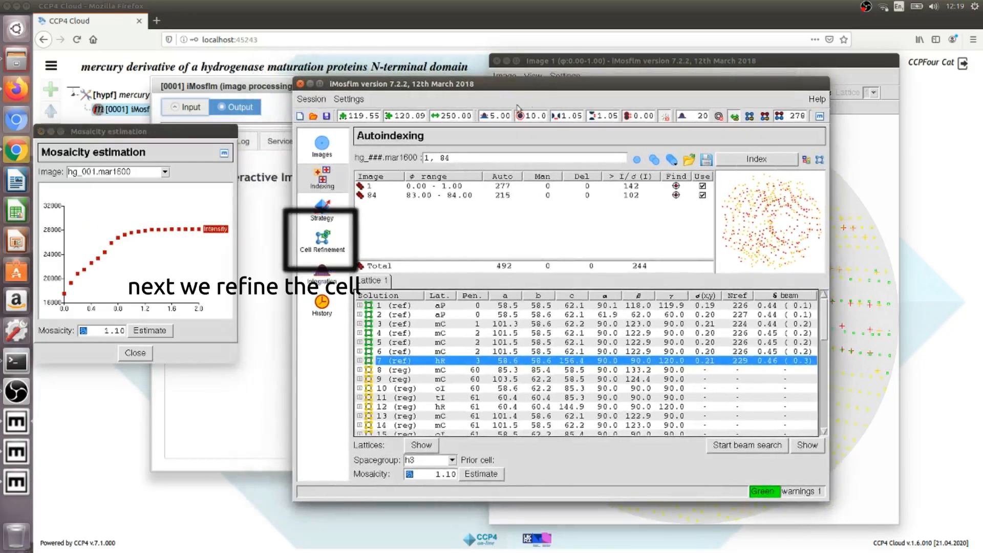
click(333, 238)
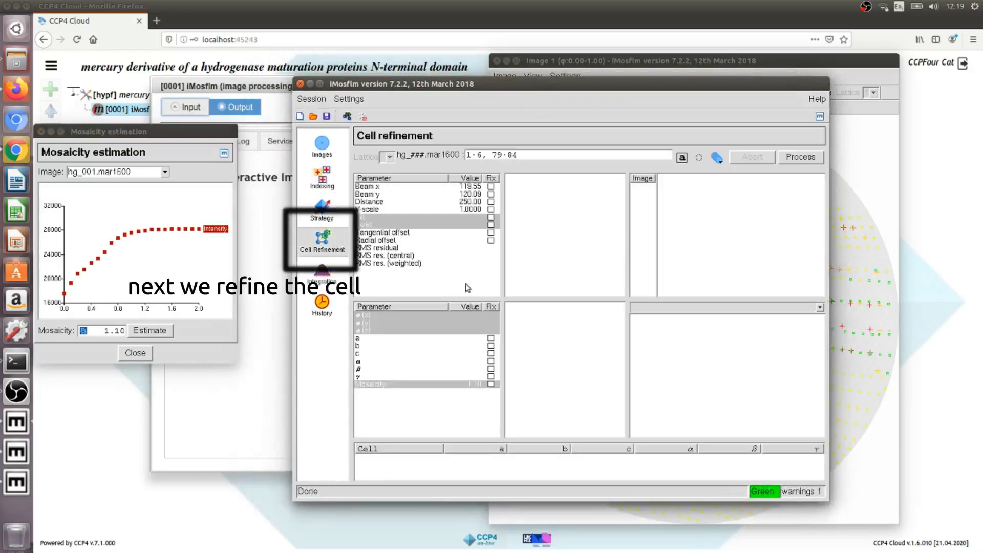
click(788, 158)
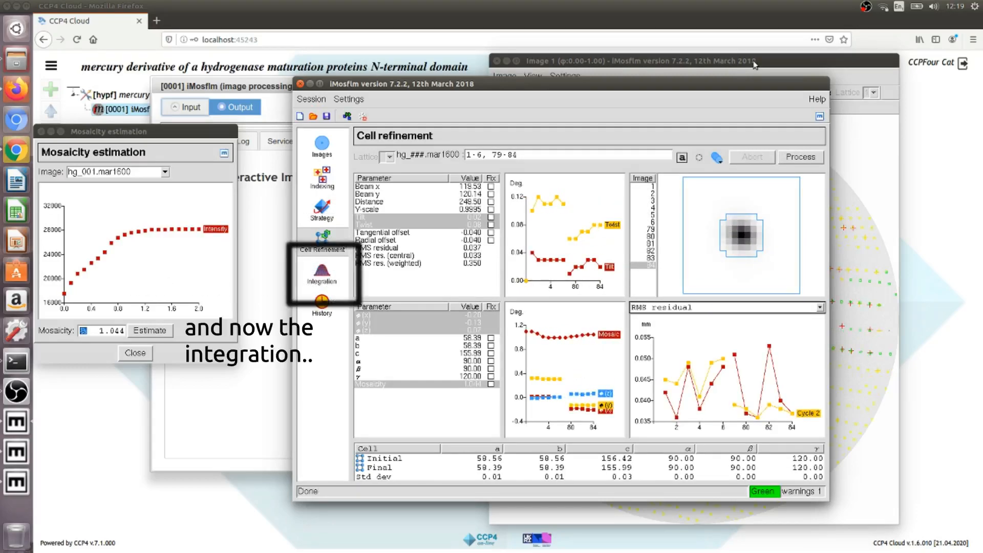
- Integrate images 1–73 and 75–84 into hg_001.mtz and uncover the integration plots
click(337, 278)
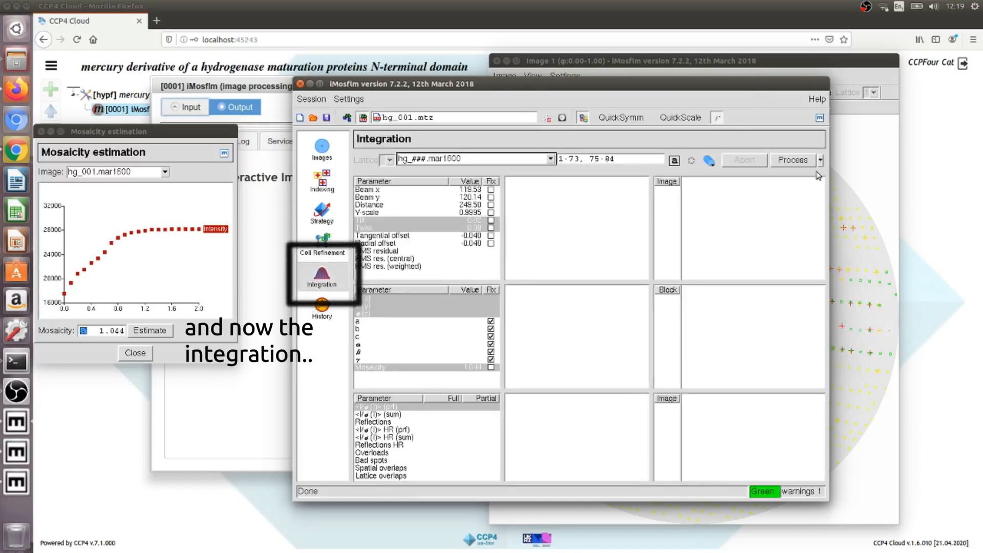
click(791, 160)
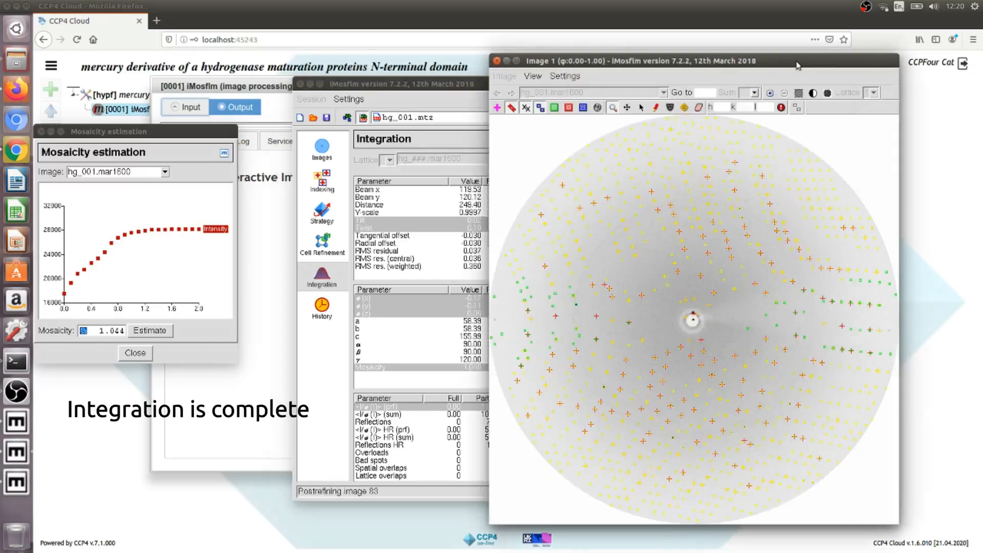
drag(792, 62, 853, 56)
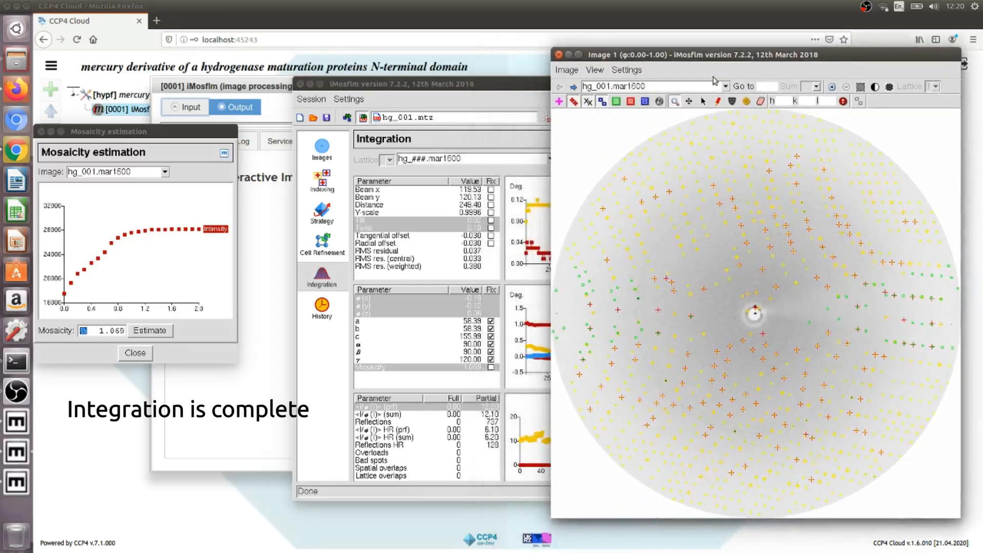
drag(543, 82, 444, 87)
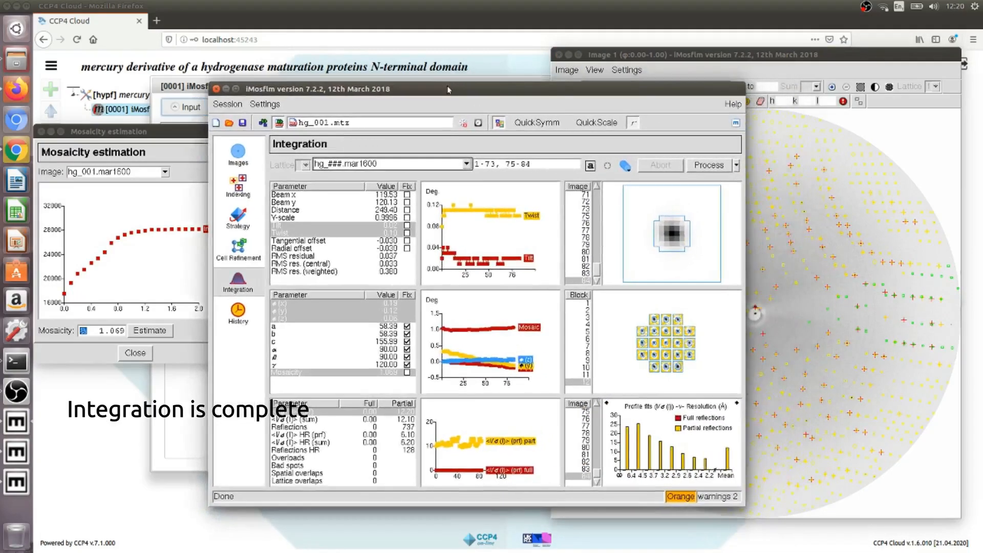
mouse_move(679, 500)
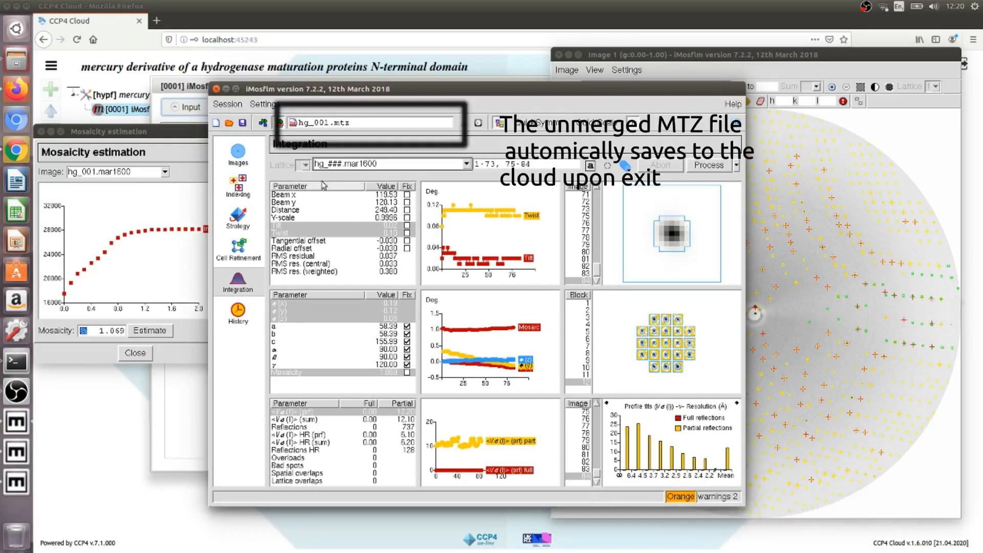
- Exit iMosflm from the Session menu, returning to CCP4 Cloud's report with unmerged dataset hg_001
click(229, 104)
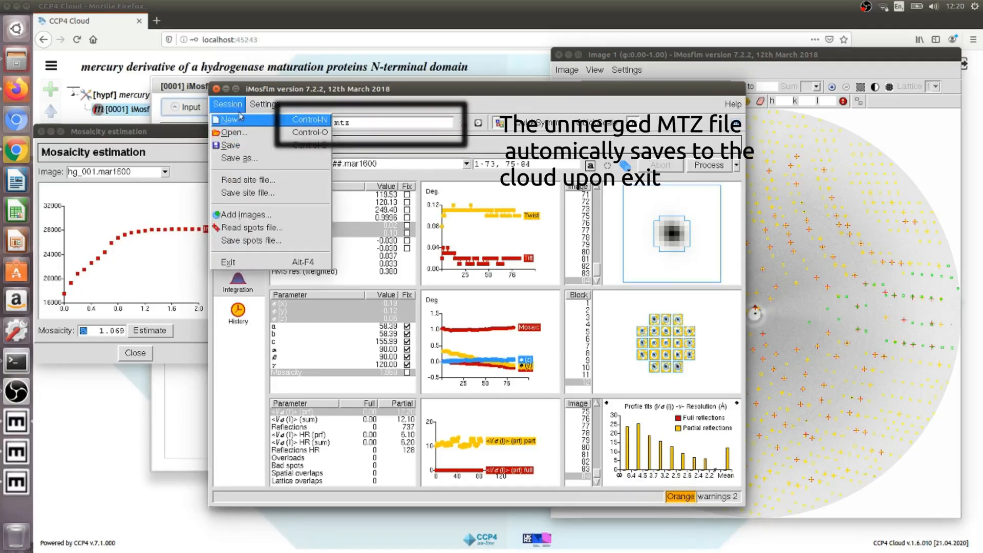
click(246, 263)
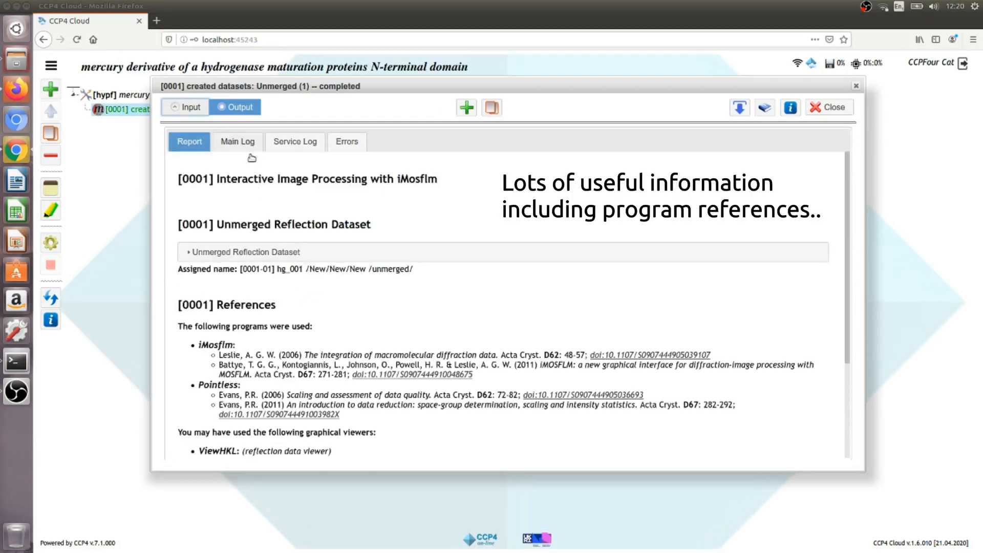
- Expand the Unmerged Reflection Dataset section to show hg_001.mtz's Pointless summary (H3, 2.25 Å), briefly checking ViewHKL
click(248, 251)
scroll(276, 279, down, 2)
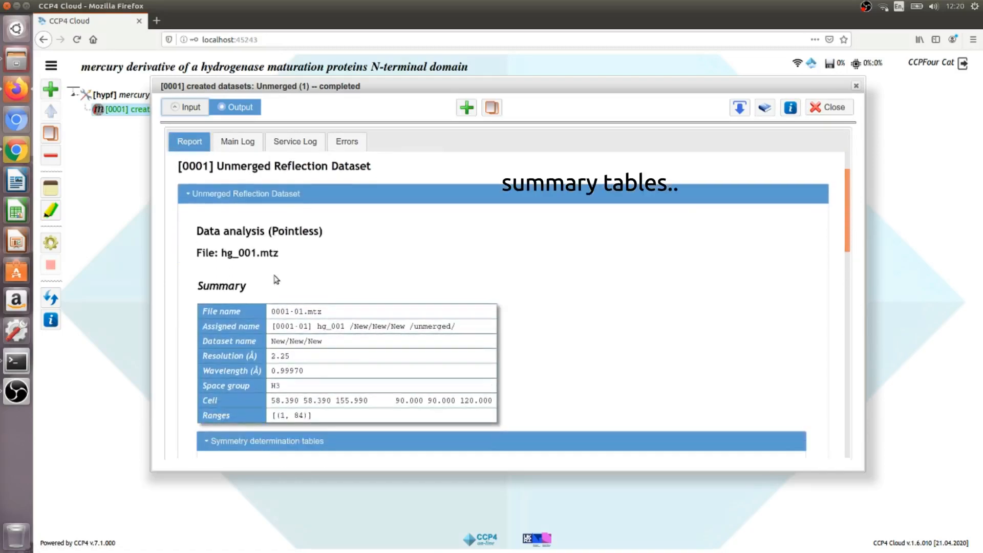
scroll(276, 279, down, 10)
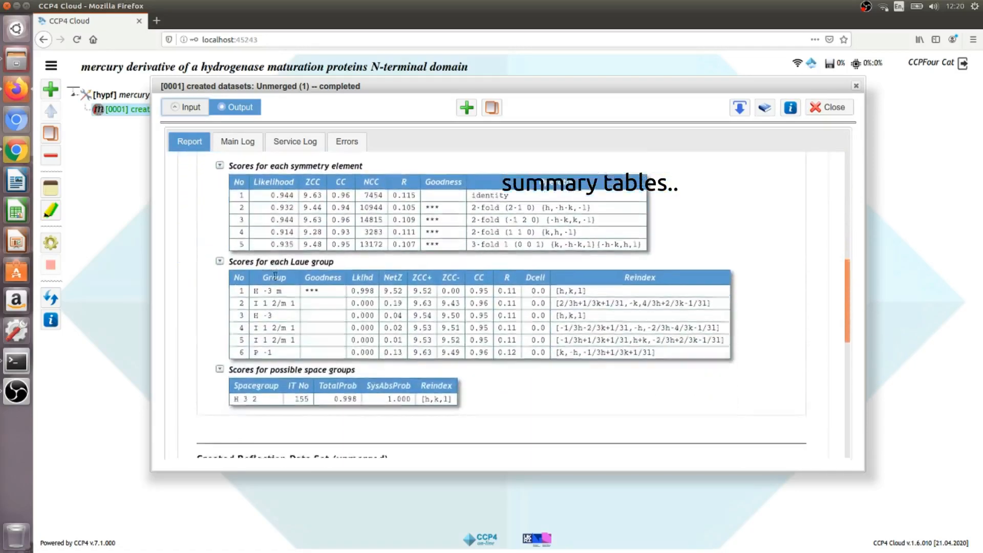
scroll(275, 277, down, 5)
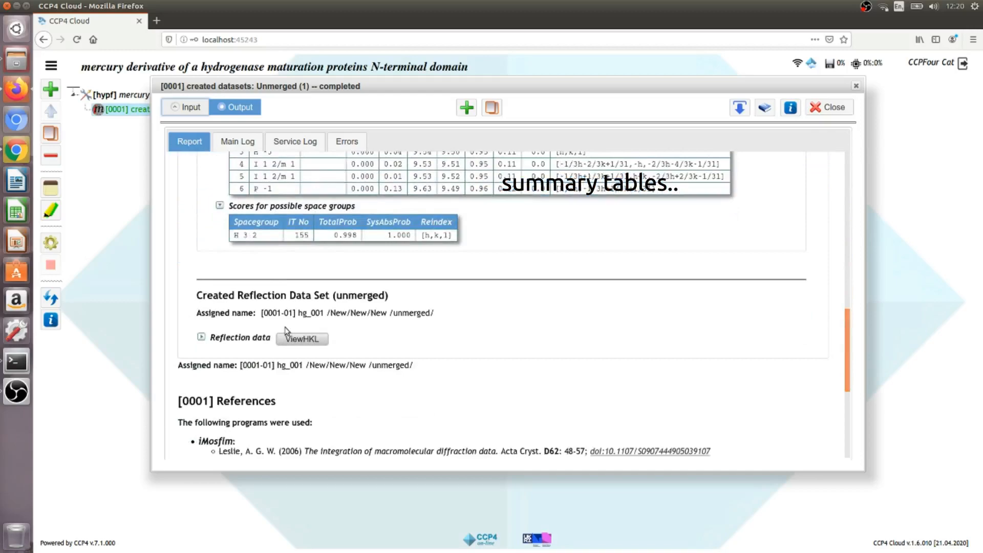
click(287, 339)
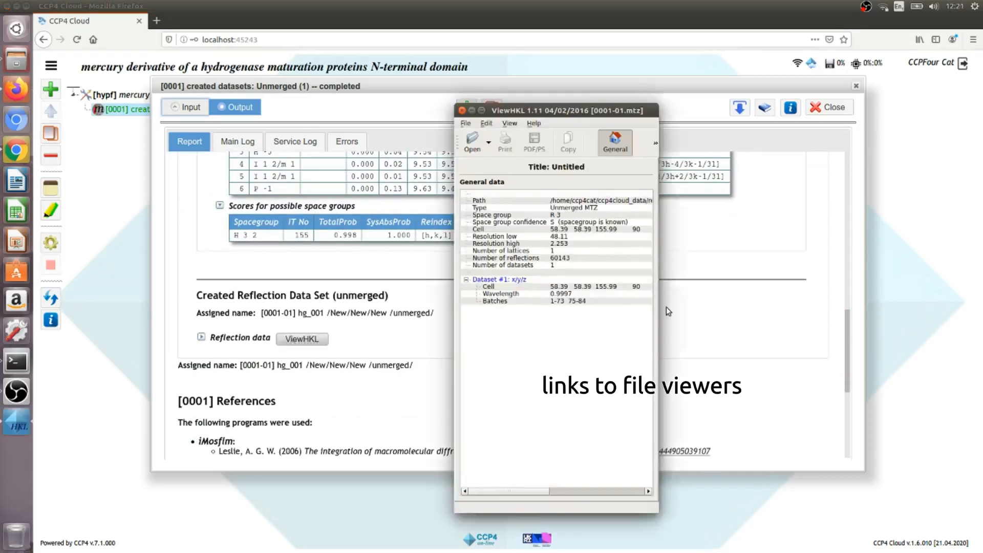
click(809, 147)
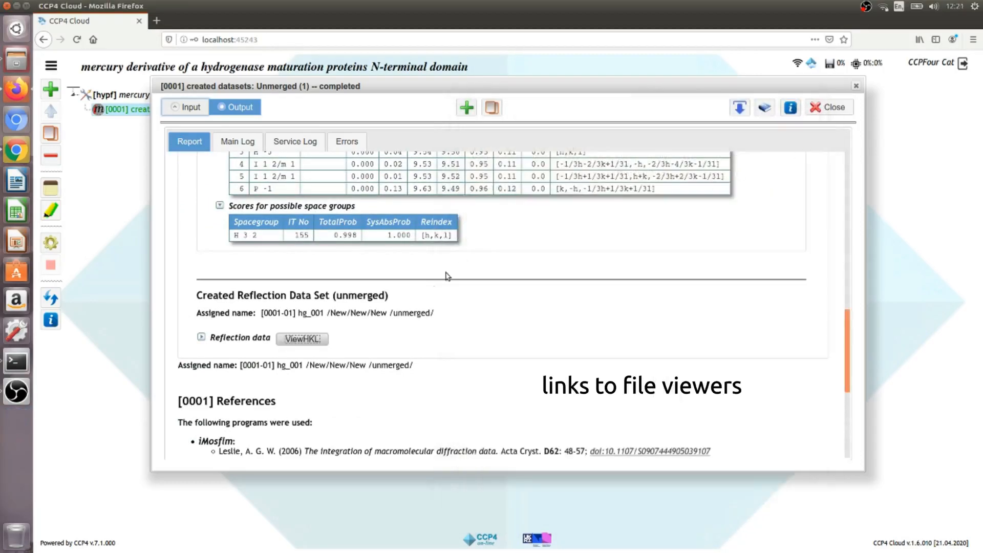
scroll(430, 296, up, 15)
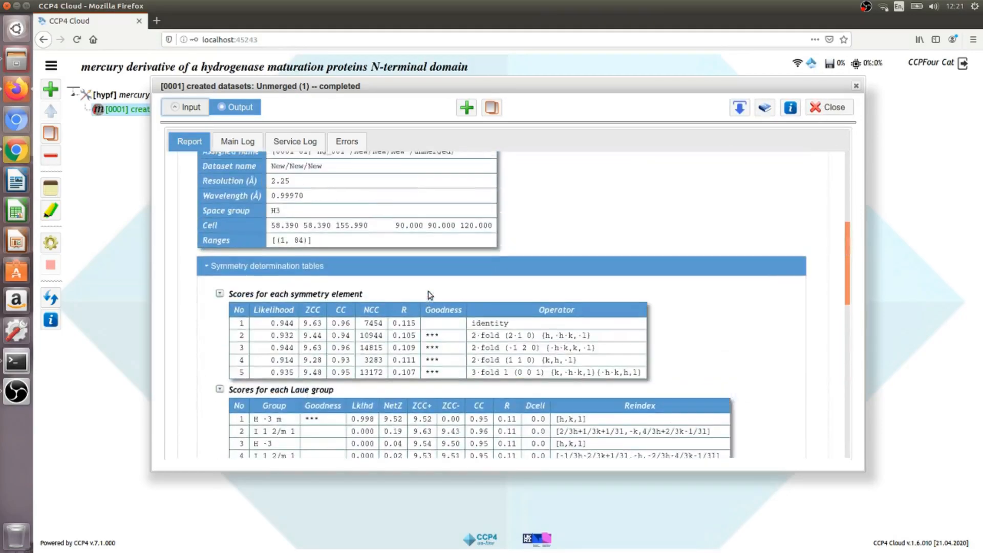
scroll(428, 291, up, 1)
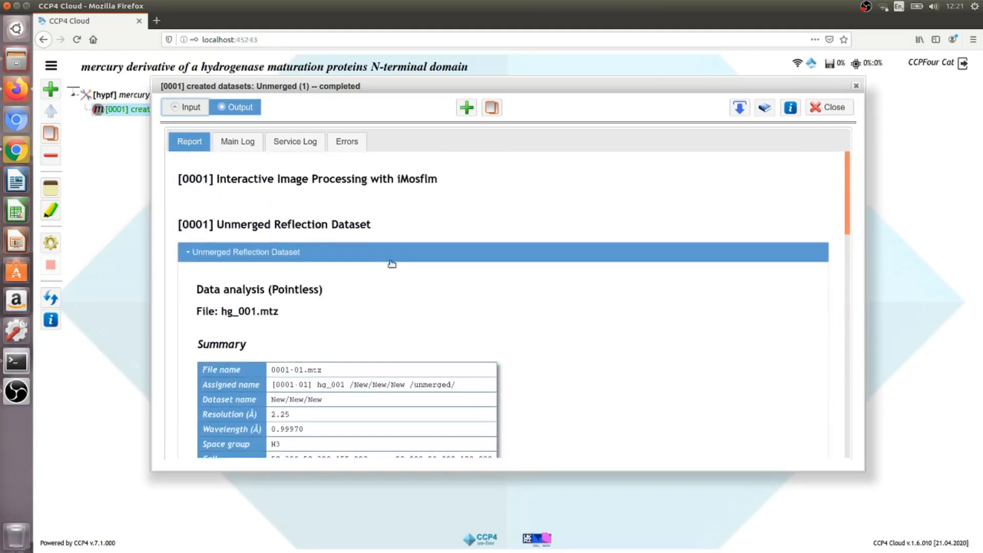
- Browse the job's Main Log, Service Log and Errors, then return to the Report
click(243, 144)
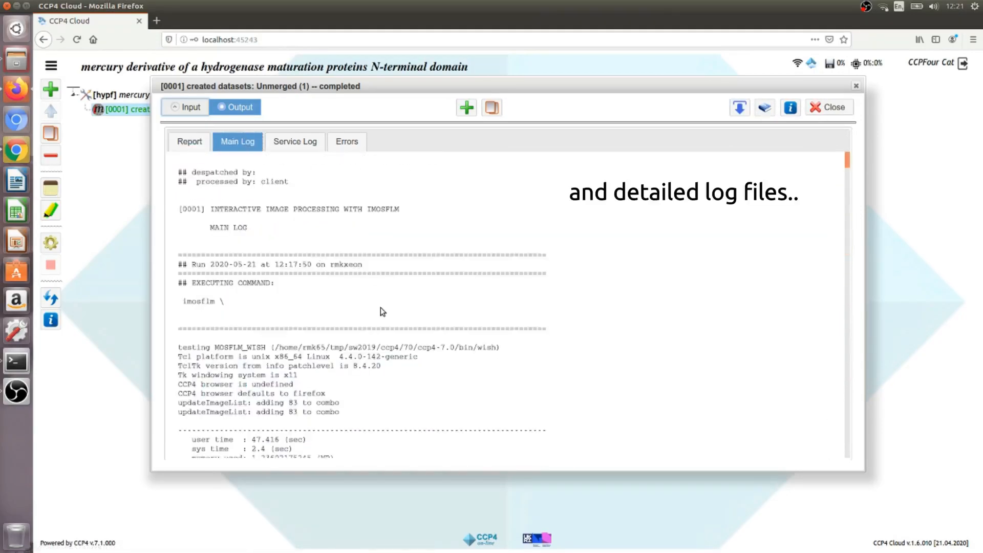
scroll(381, 307, down, 13)
scroll(382, 307, down, 15)
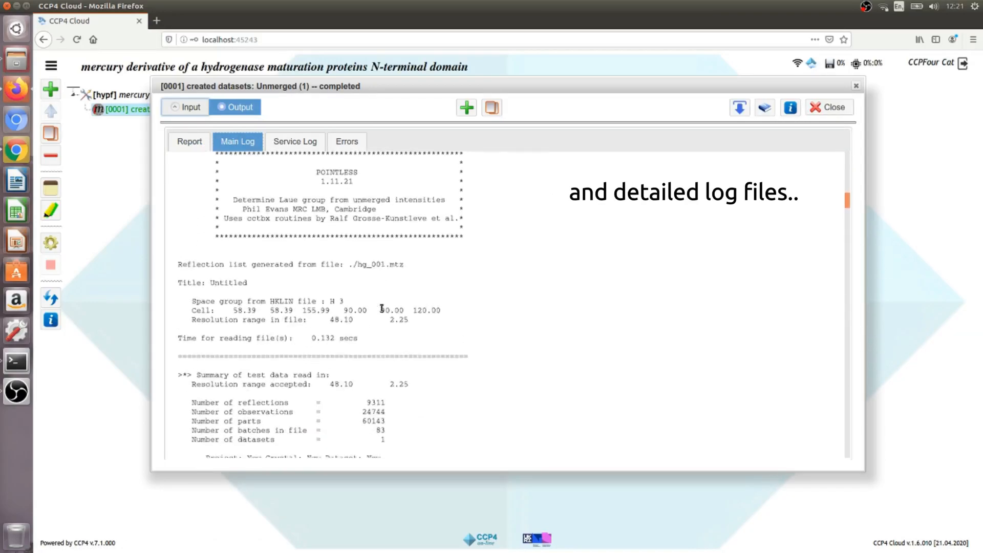
scroll(402, 318, down, 4)
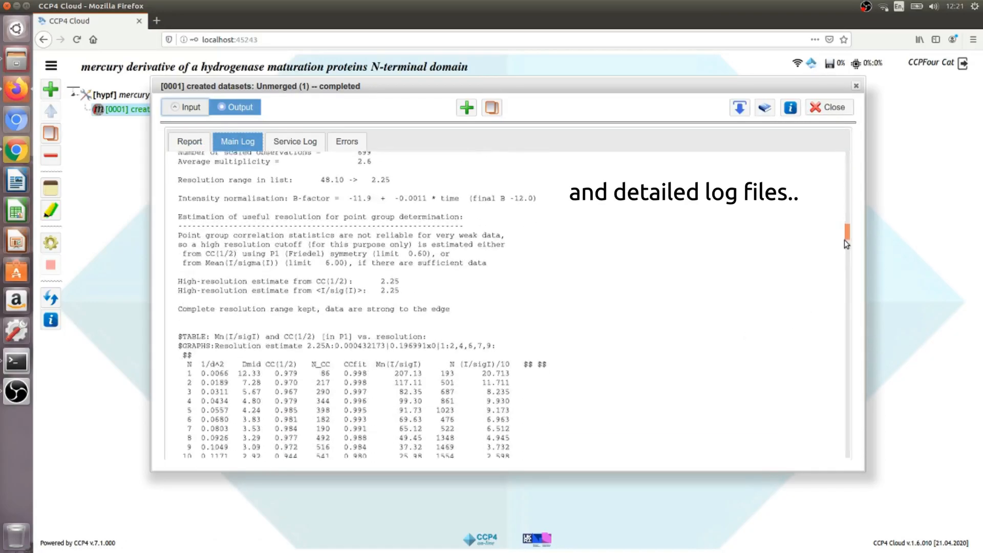
drag(844, 241, 847, 316)
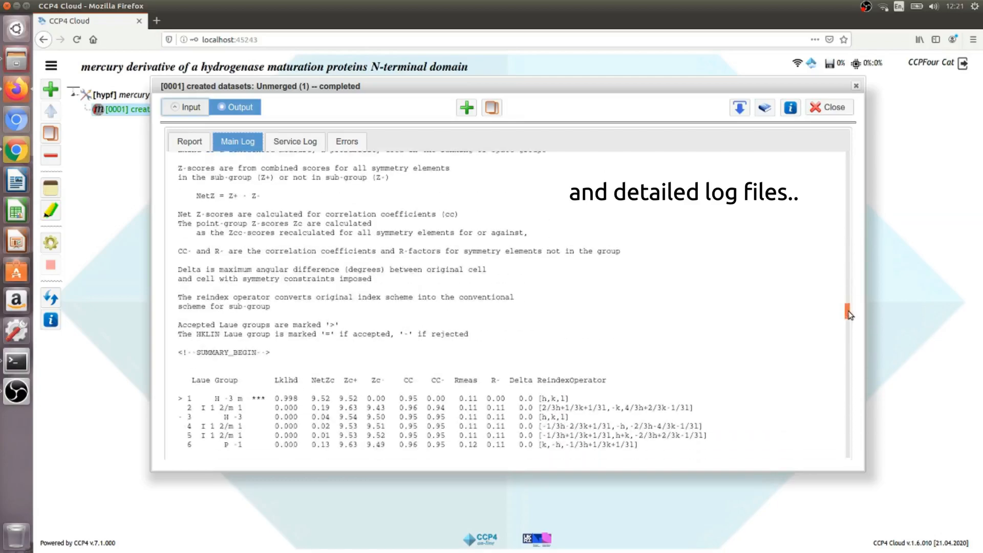
click(307, 150)
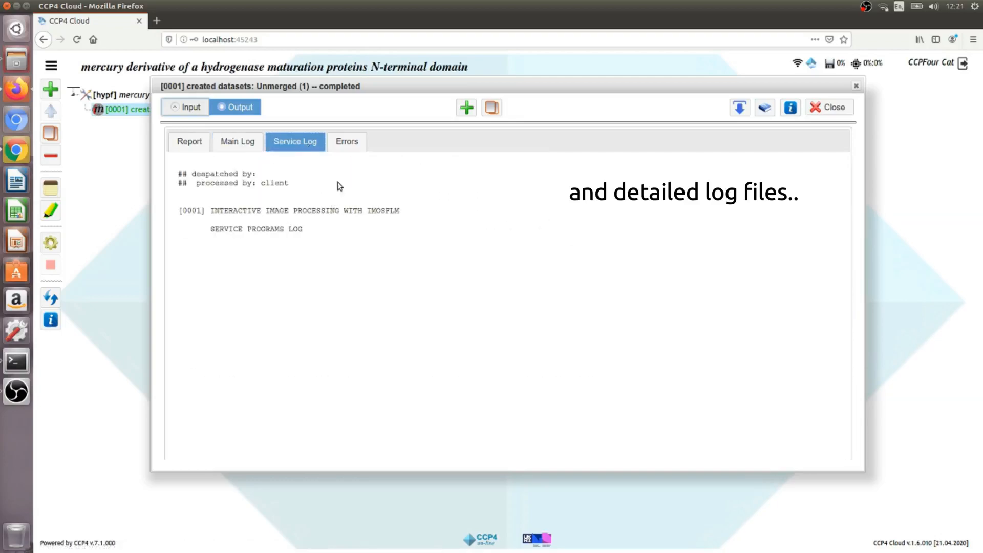
click(347, 146)
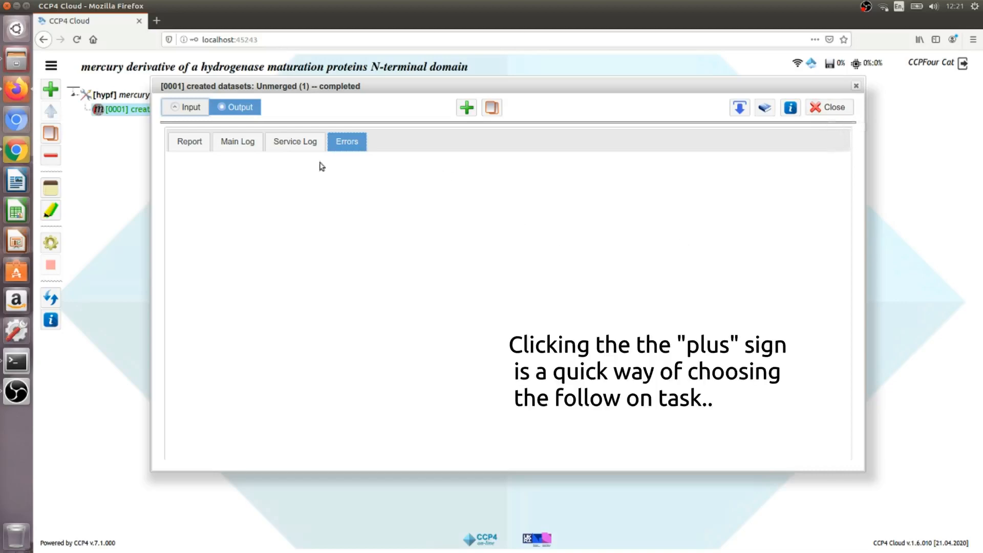
click(190, 143)
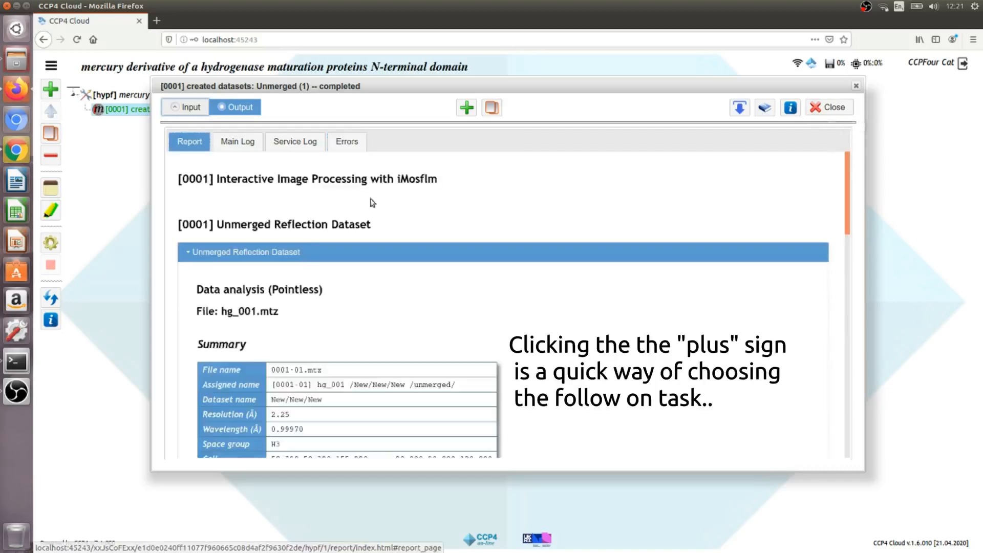
- Run job 0002, Data Reduction with Aimless, on the hg_001 unmerged data with default options
click(464, 109)
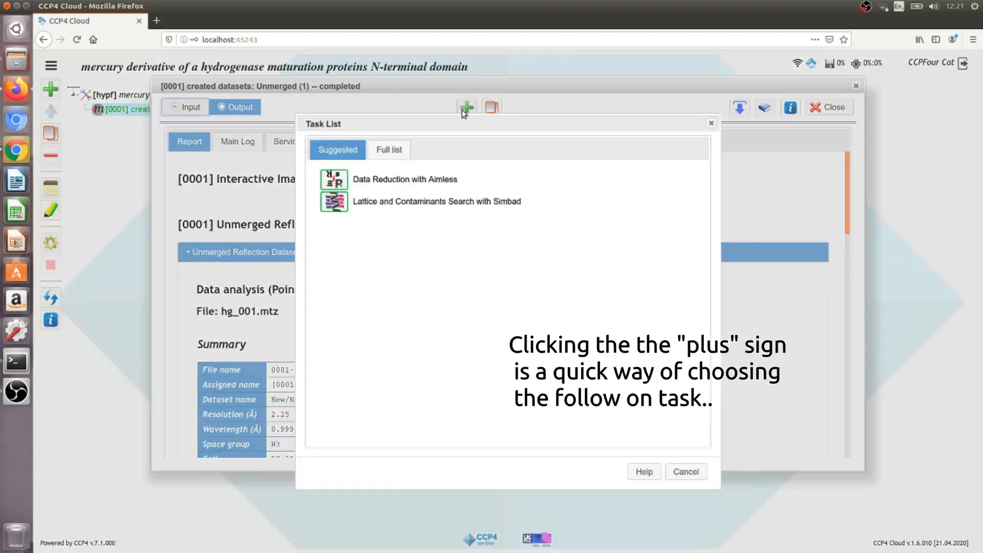
click(338, 181)
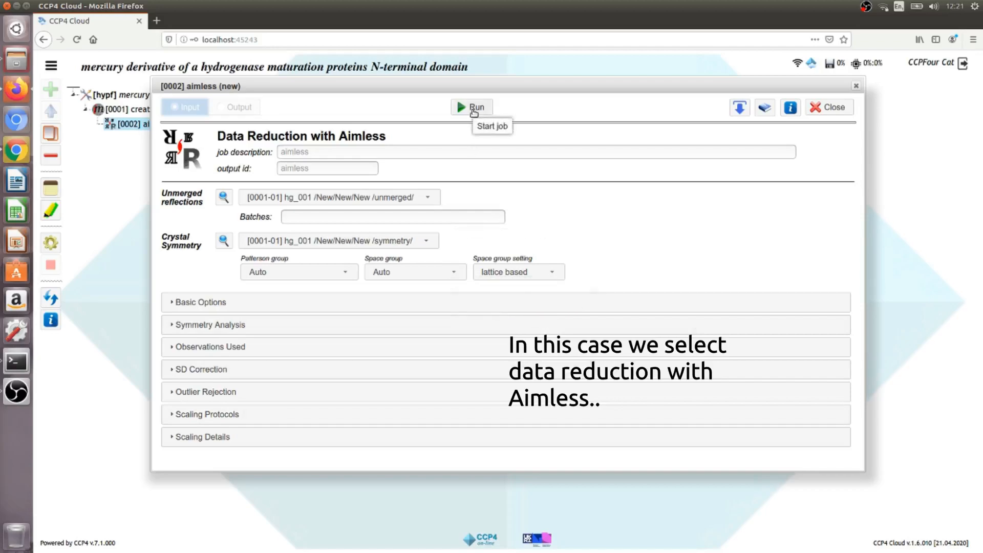
click(443, 302)
click(439, 301)
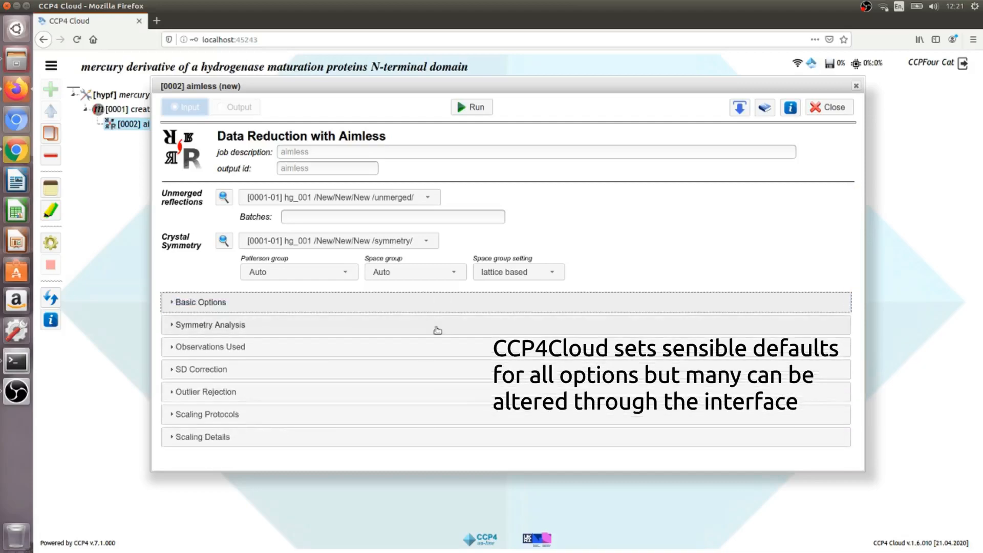
click(438, 329)
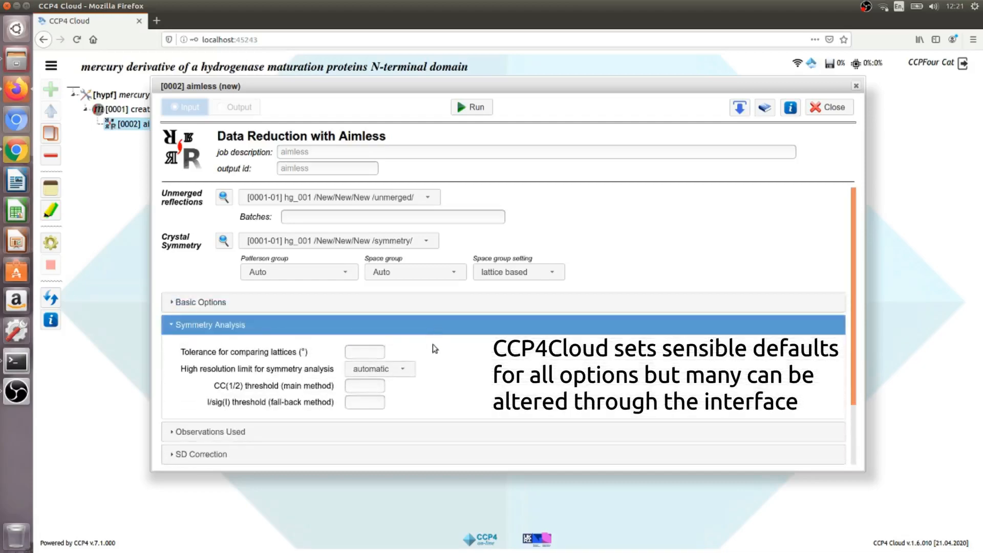
click(426, 328)
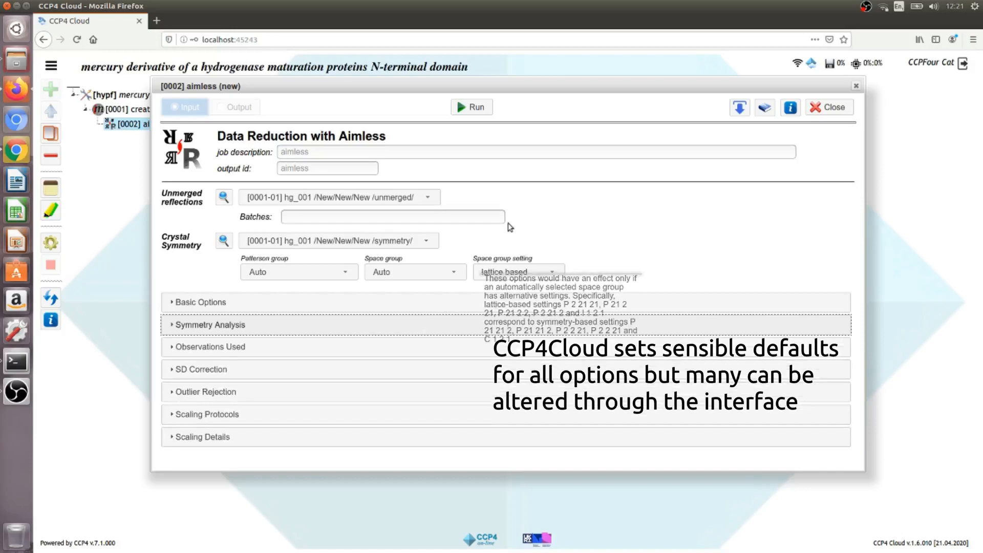
click(479, 113)
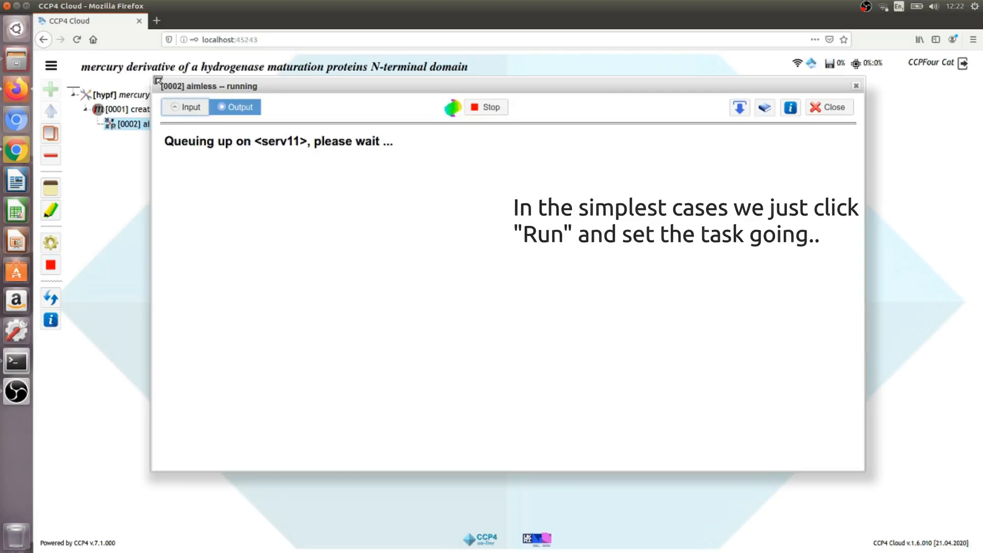
- Shrink the job window, then view Aimless results: 97.2% completeness, CC(1/2) 0.995, 2.25 Å
drag(151, 77, 324, 90)
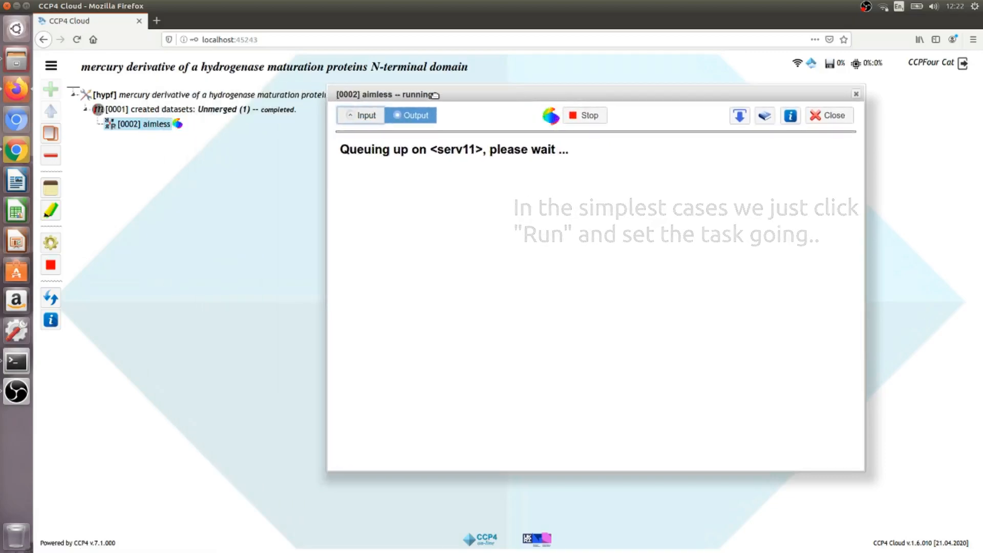
drag(439, 102, 452, 132)
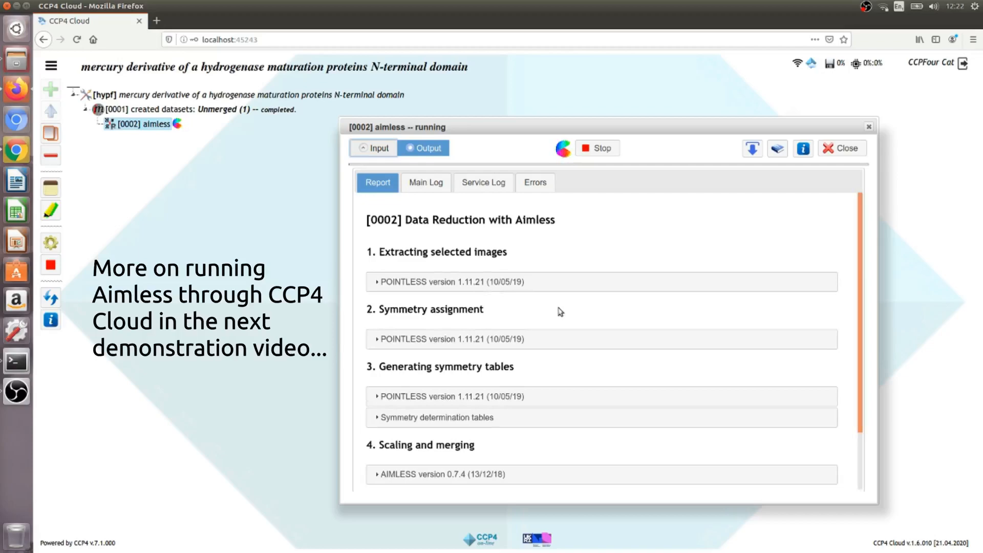
click(494, 474)
scroll(499, 437, down, 5)
scroll(495, 445, down, 3)
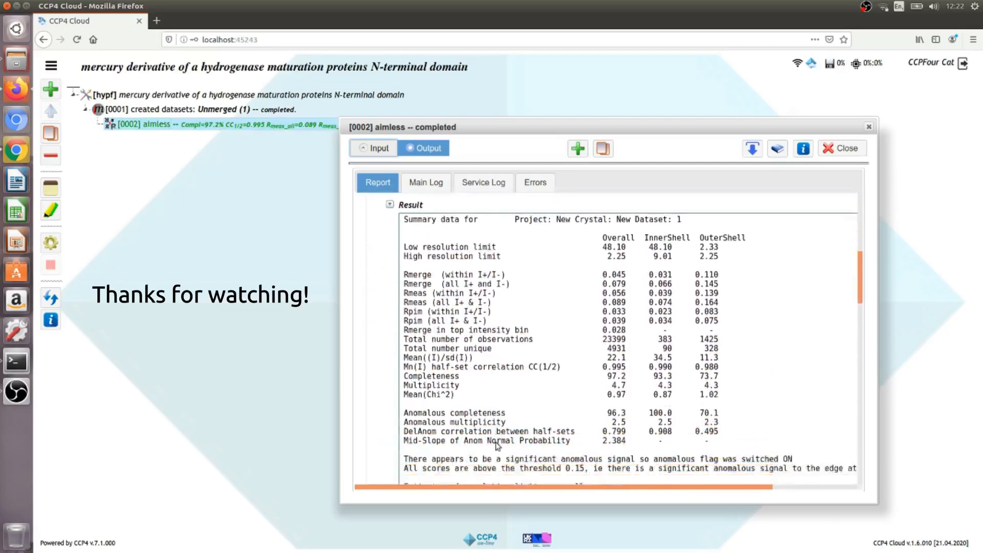